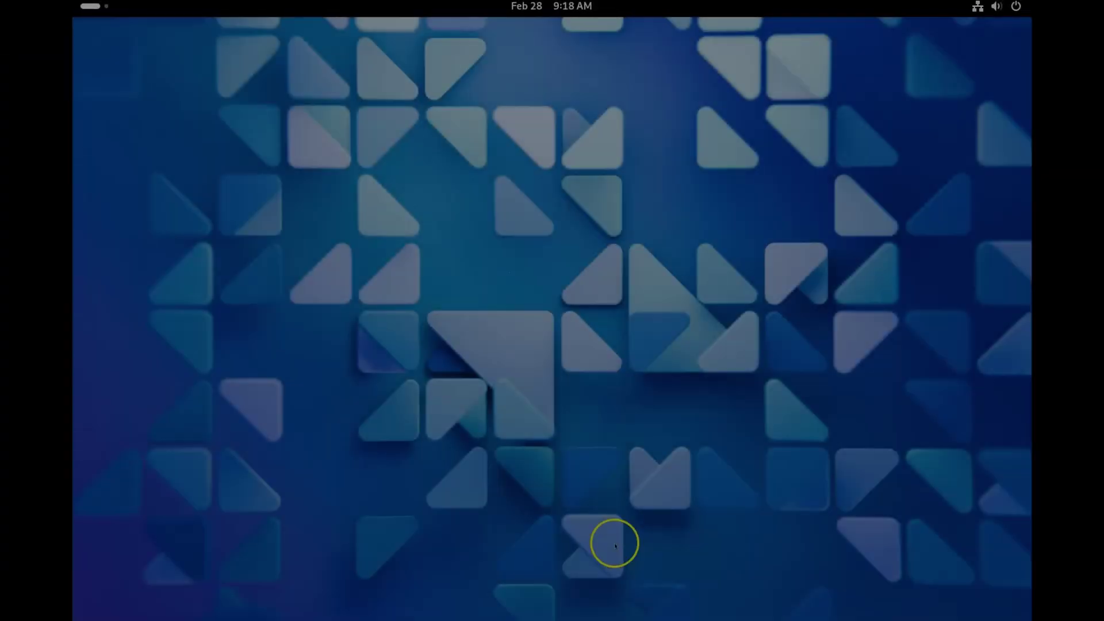
Launch Software, search for 'nuclear' and install the Nuclear app from Flathub.
key("super")
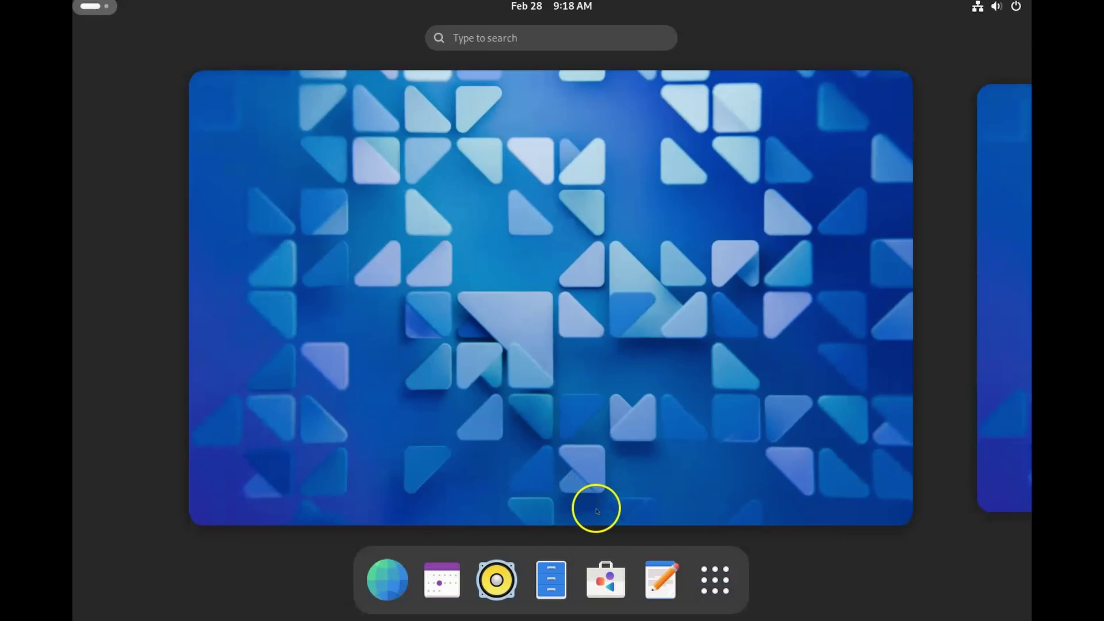
left_click(614, 582)
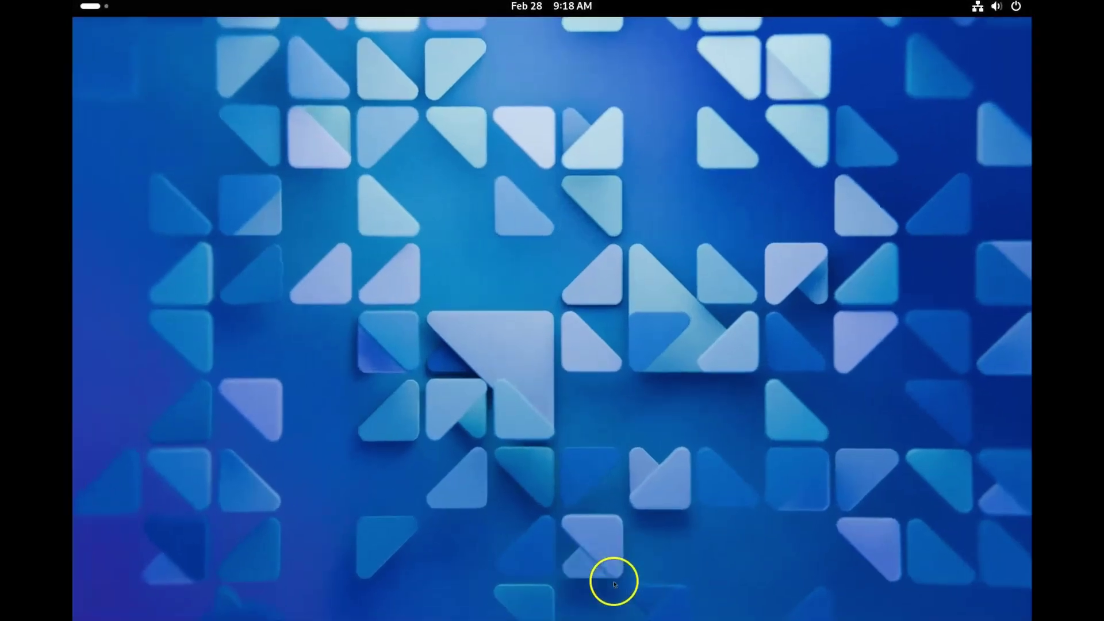
left_click(156, 53)
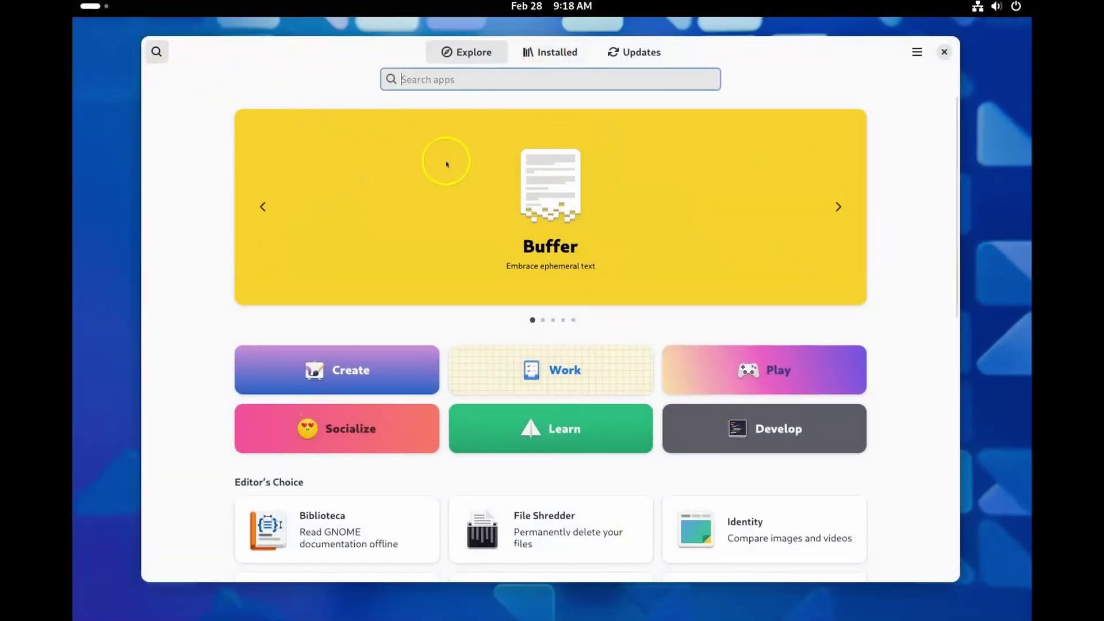
type("nuclear")
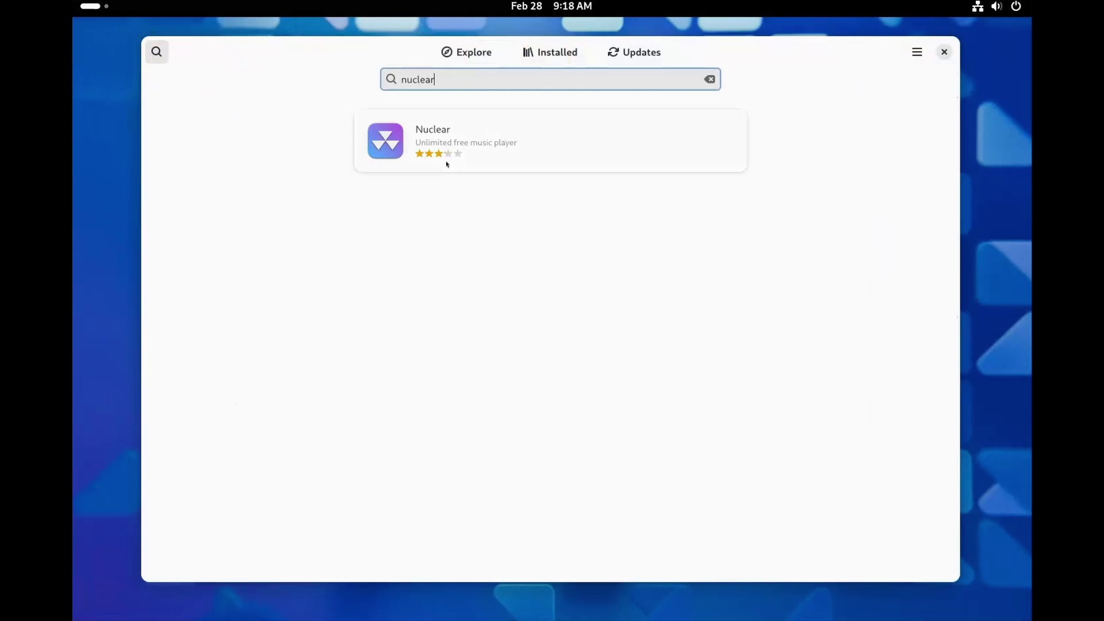
left_click(454, 128)
left_click(805, 145)
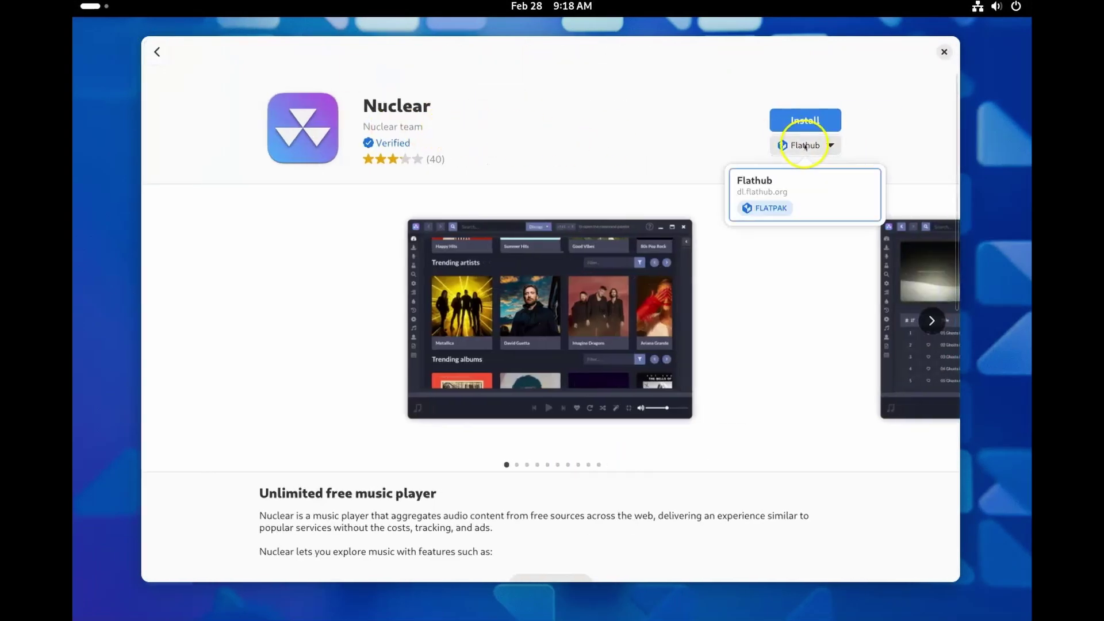
left_click(801, 192)
left_click(794, 120)
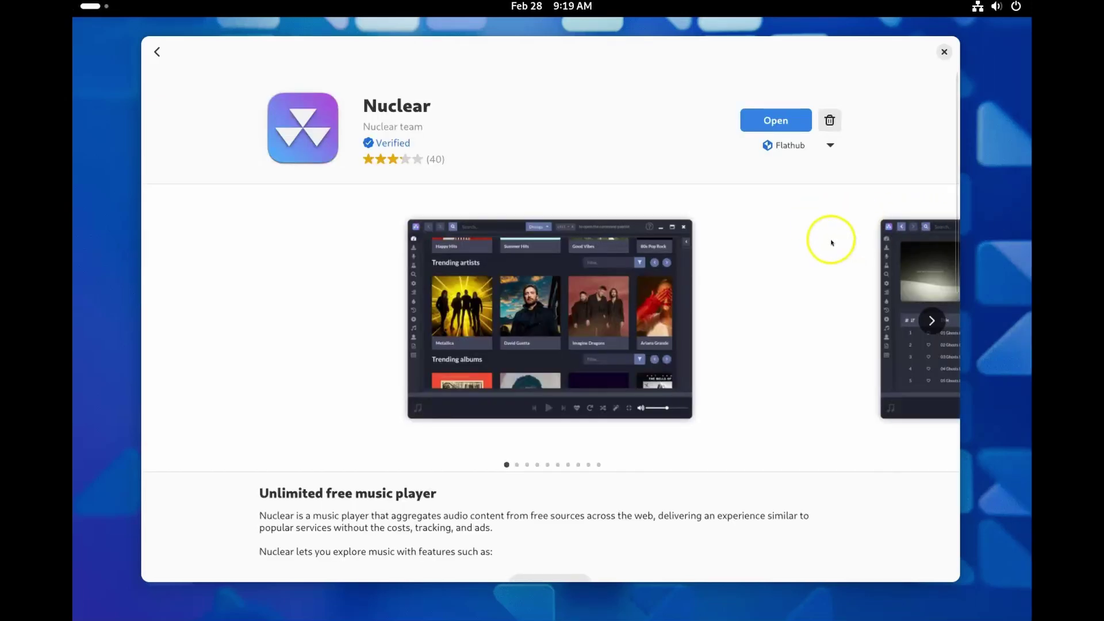
Launch the installed Nuclear player and focus its music search box.
left_click(768, 124)
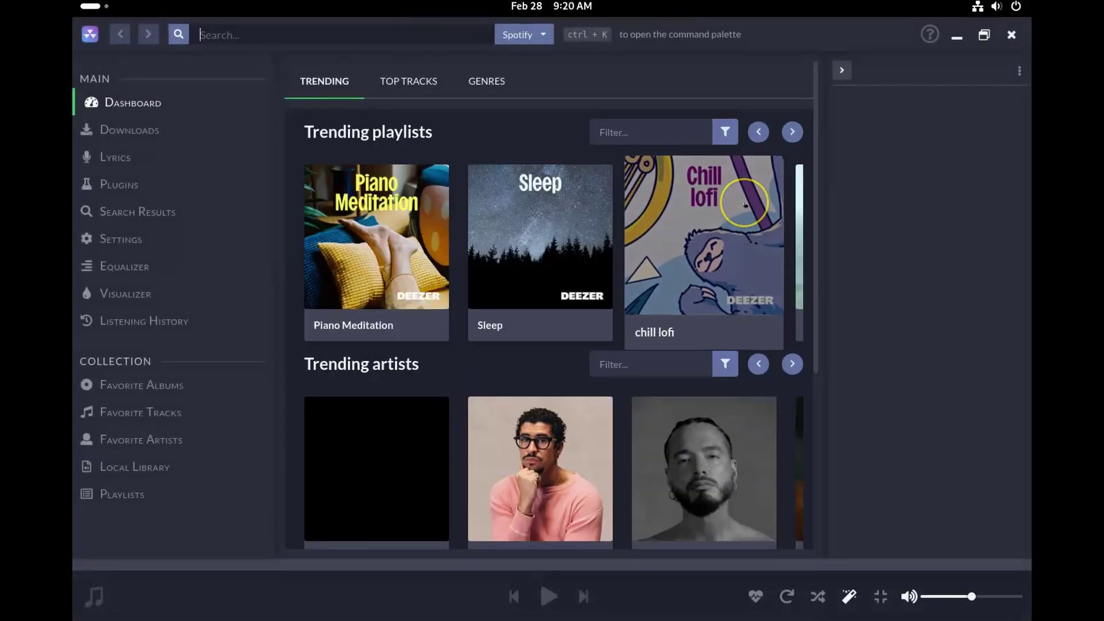
left_click(252, 35)
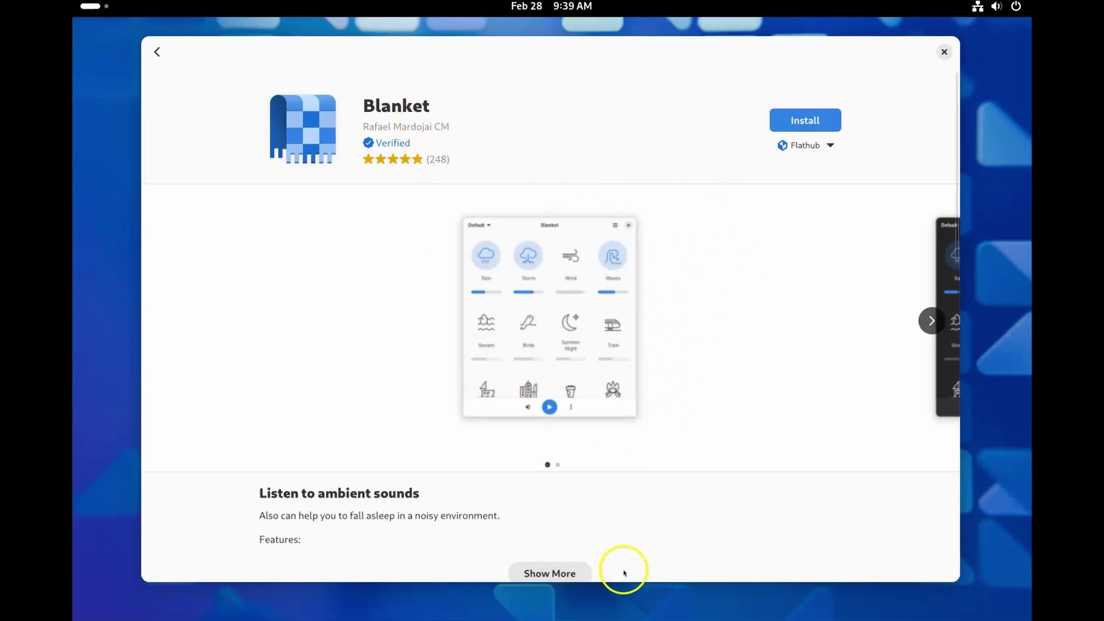
Bring up the overview and show the full installed-applications grid.
key("super")
left_click(714, 579)
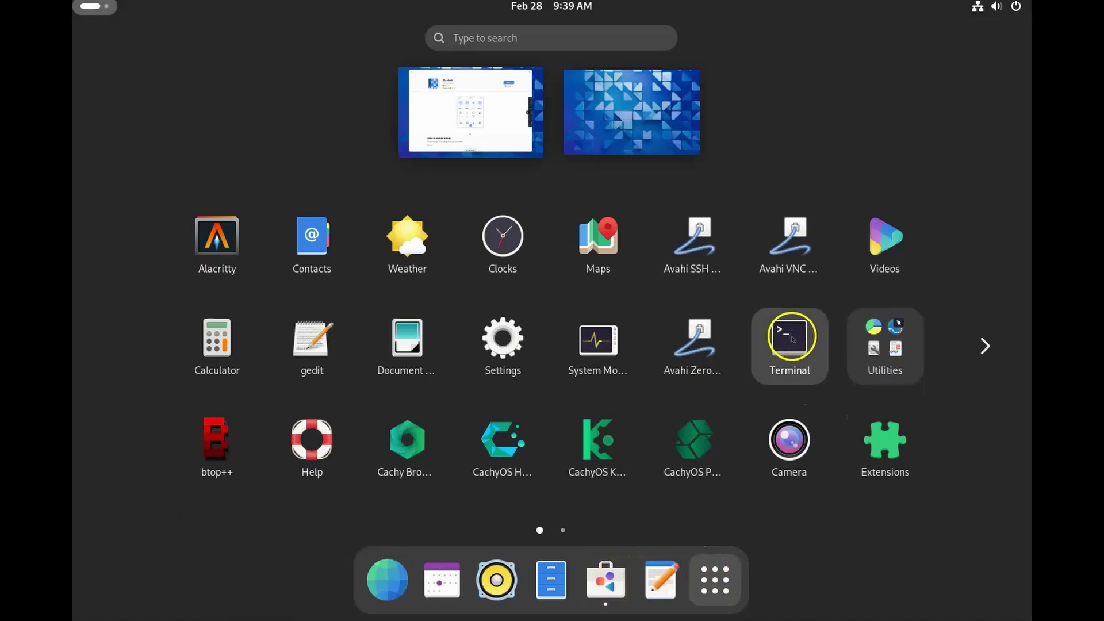
In a centred terminal, run 'paru -S blanket', enter the sudo password and confirm with Y.
left_click(793, 339)
left_click_drag(283, 37, 506, 152)
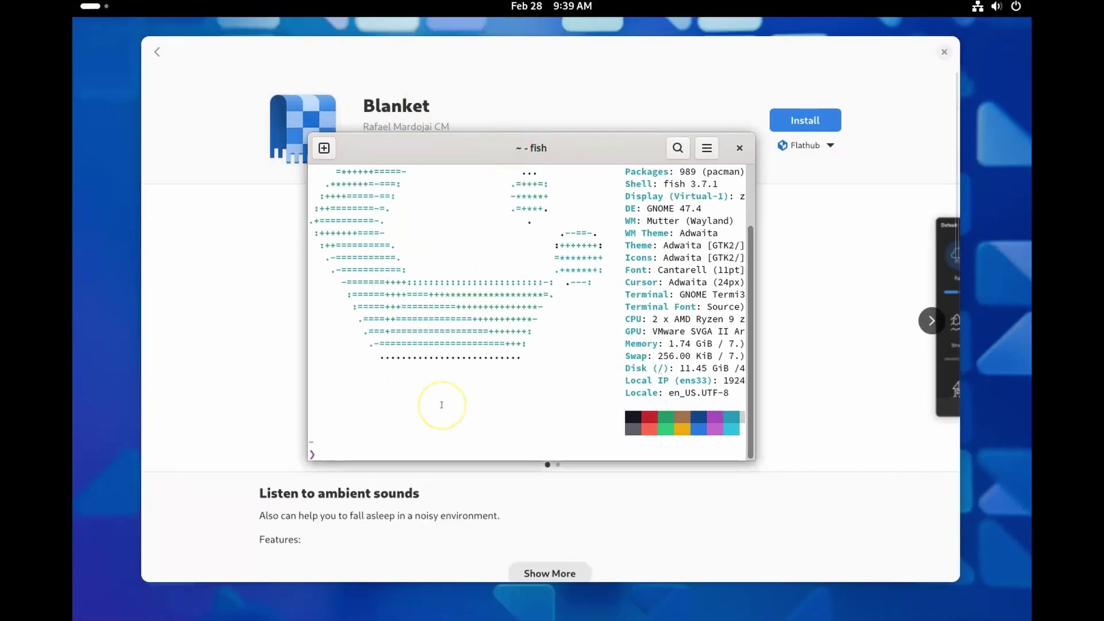
type("paru ")
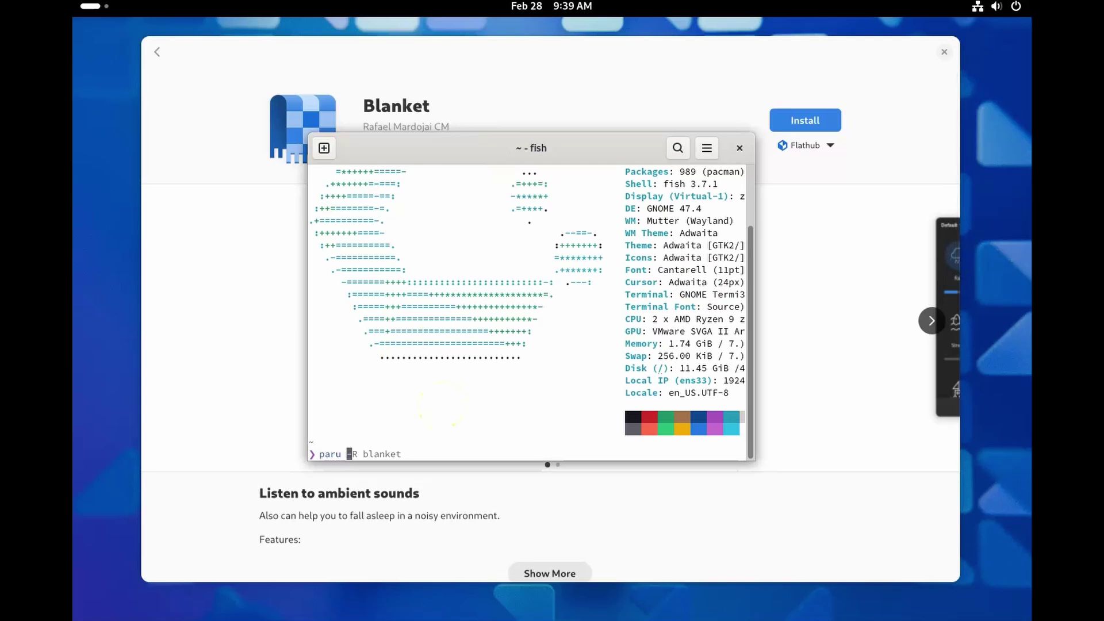
type("-S blanket")
key("Return")
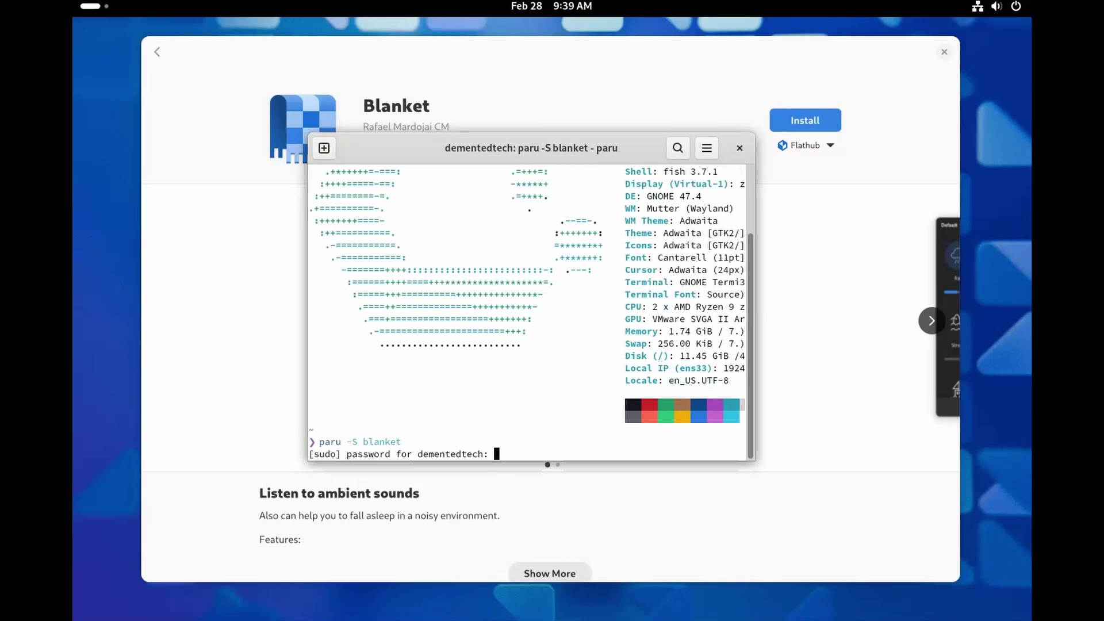
key("Return")
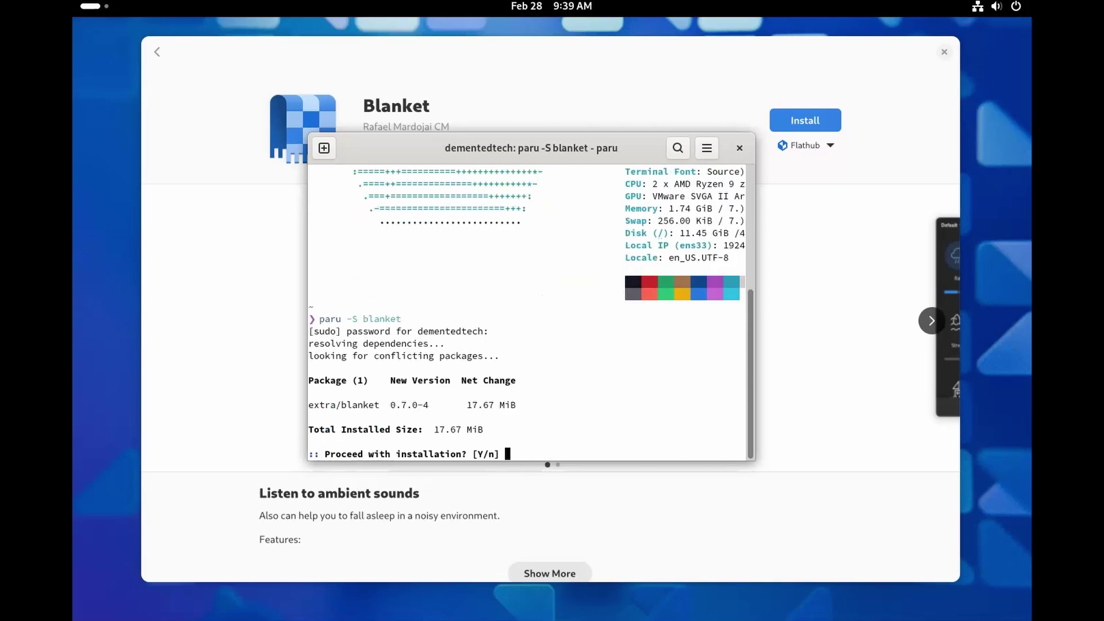
type("Y")
key("Return")
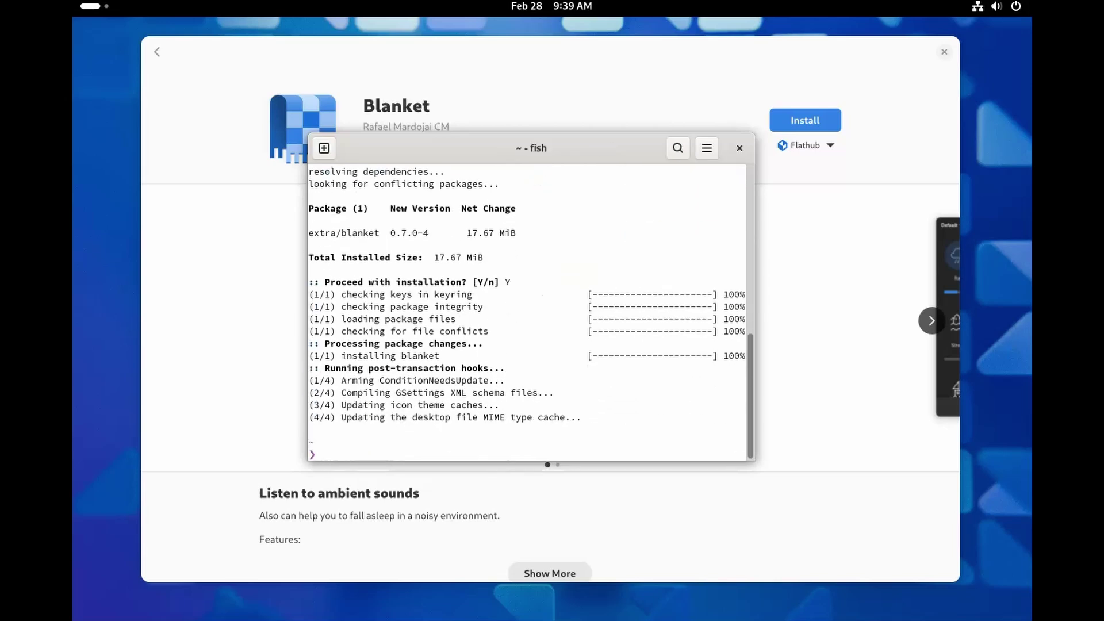
Launch Blanket from the second page of the app grid and centre its window.
left_click(438, 508)
key("super")
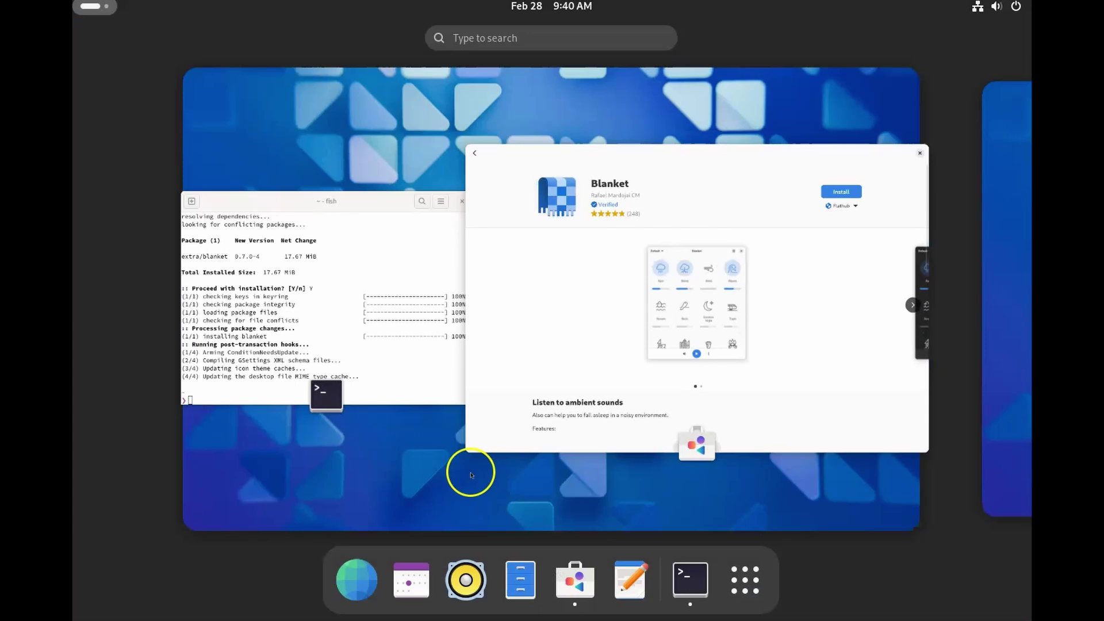
left_click(745, 579)
scroll(657, 424, "down", 1)
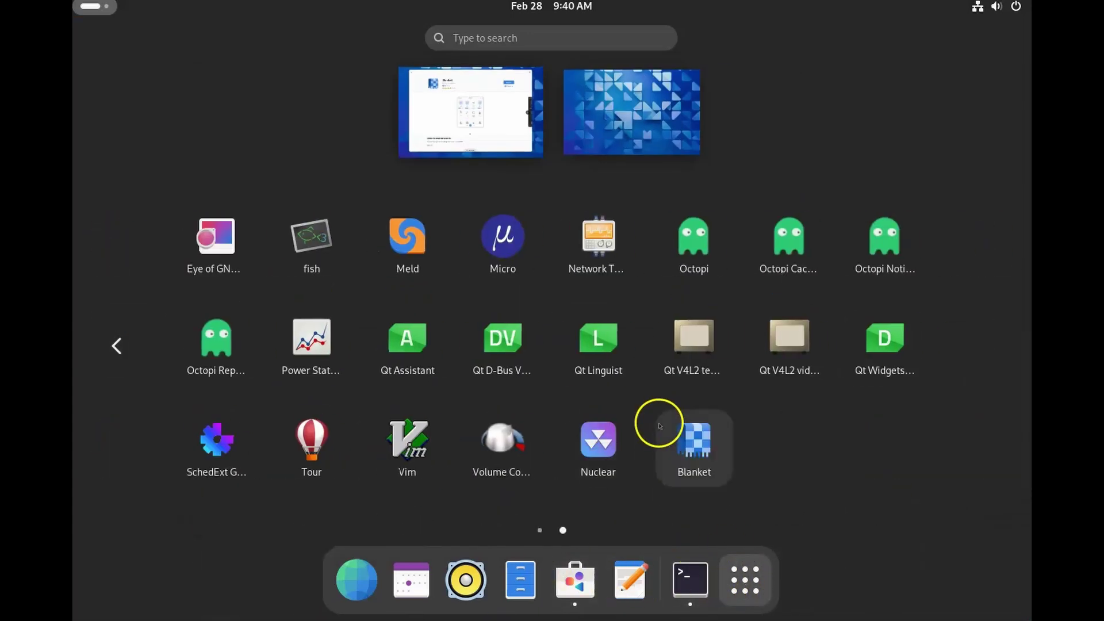
left_click(696, 450)
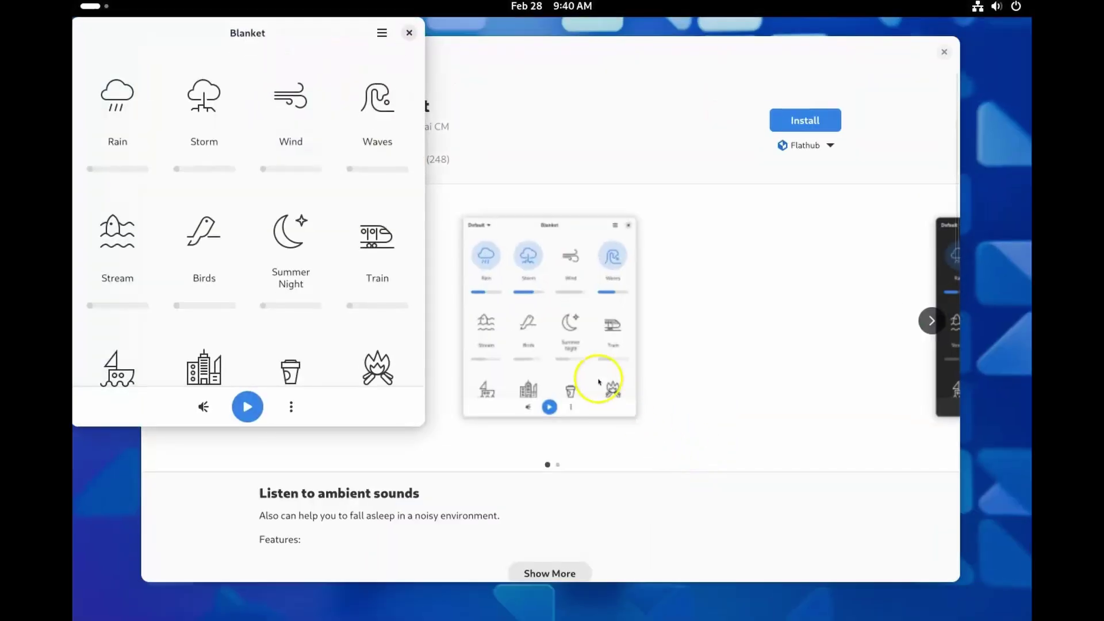
left_click_drag(260, 32, 469, 127)
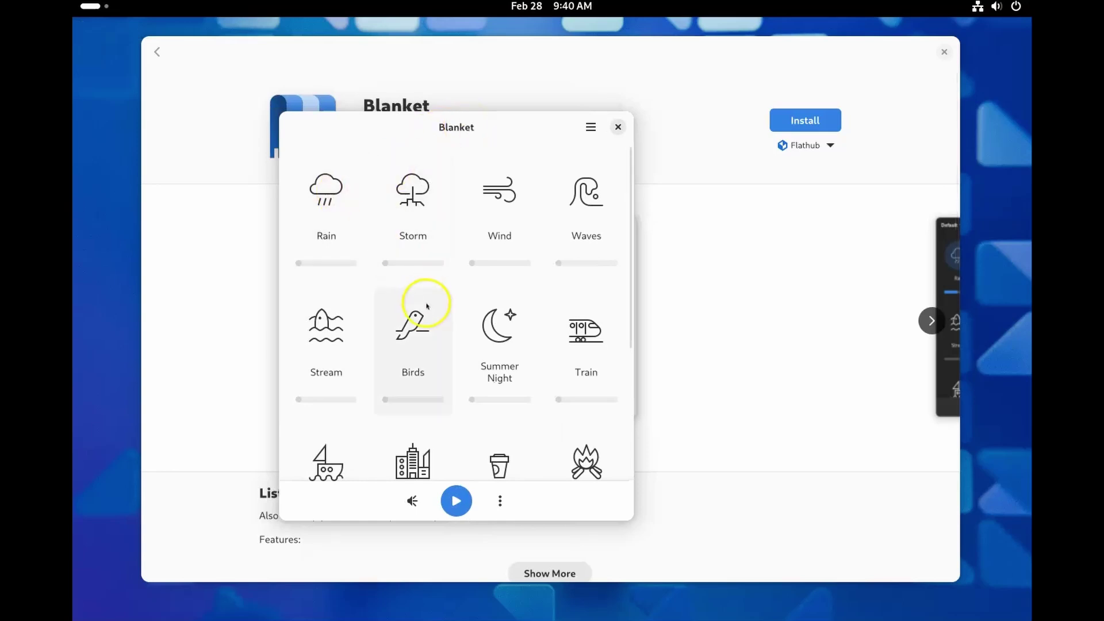
Turn on the City, Train and Birds ambient sounds in Blanket.
scroll(426, 306, "down", 2)
scroll(433, 328, "down", 2)
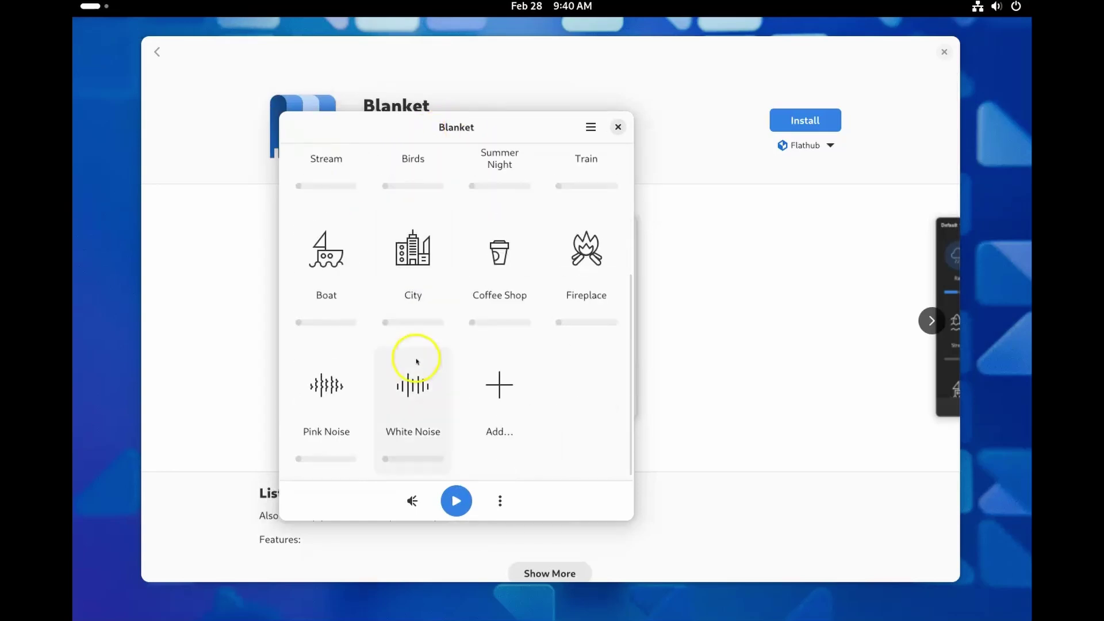
scroll(414, 362, "up", 3)
left_click(416, 390)
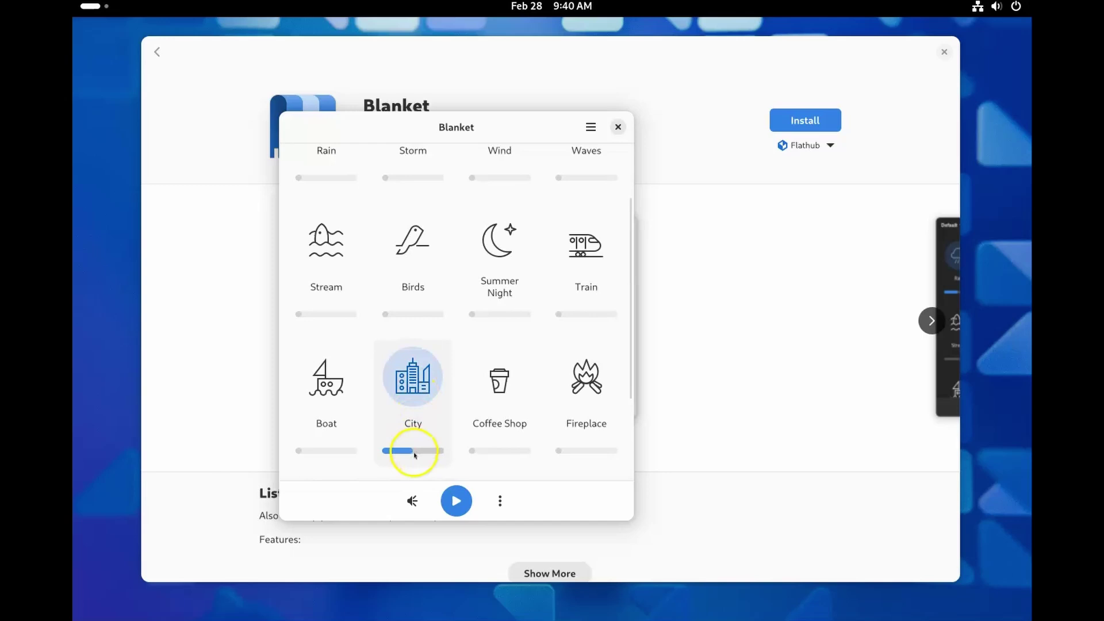
scroll(450, 434, "up", 1)
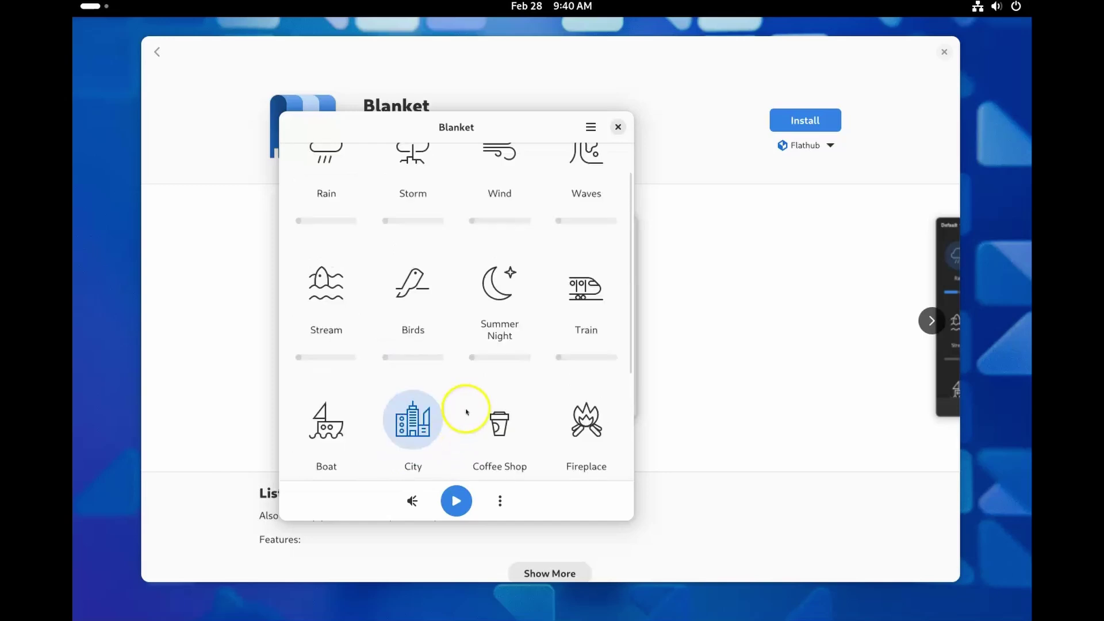
left_click(582, 297)
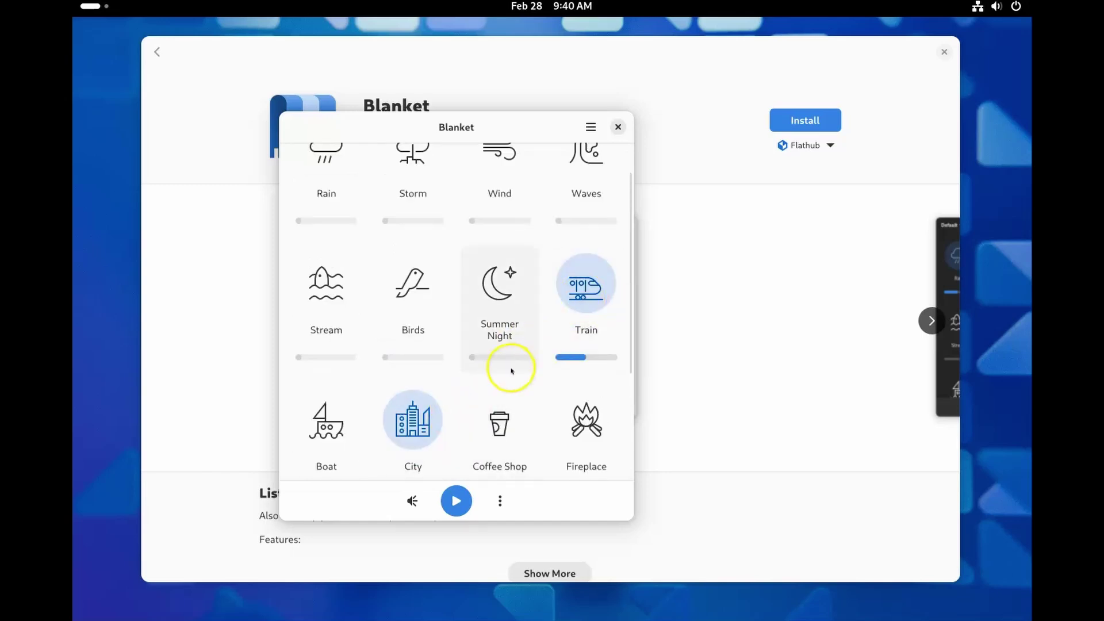
left_click(424, 284)
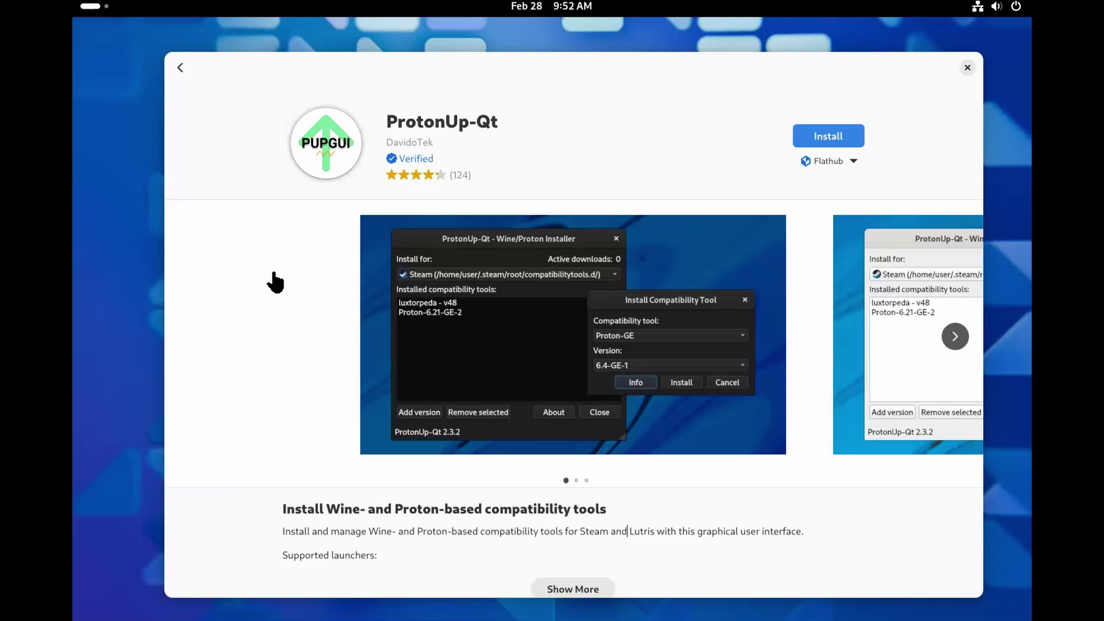
Install ProtonUp-Qt from its Flathub page in Software.
left_click(263, 247)
left_click(278, 272)
left_click(817, 136)
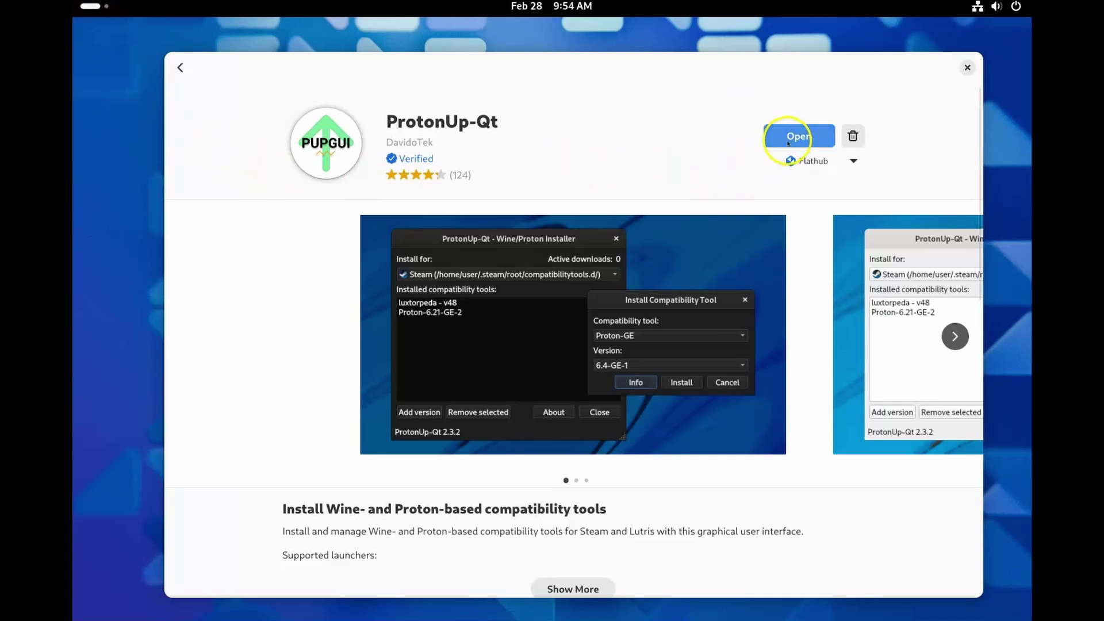
Launch ProtonUp-Qt, centre its window, and dismiss the Add version dialog.
left_click(788, 143)
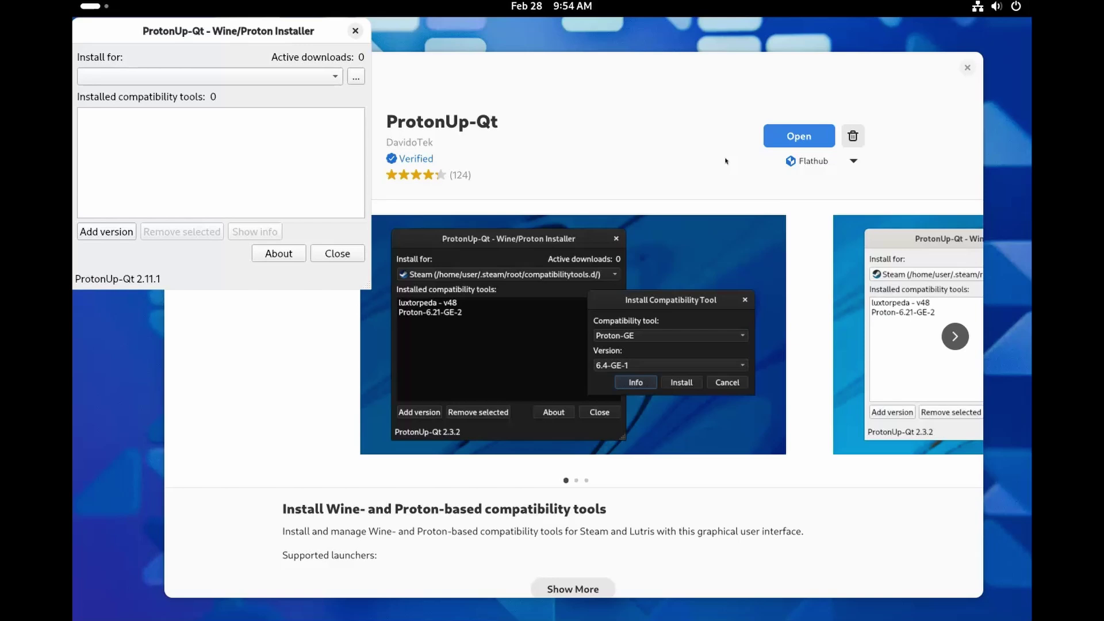
left_click_drag(236, 26, 377, 111)
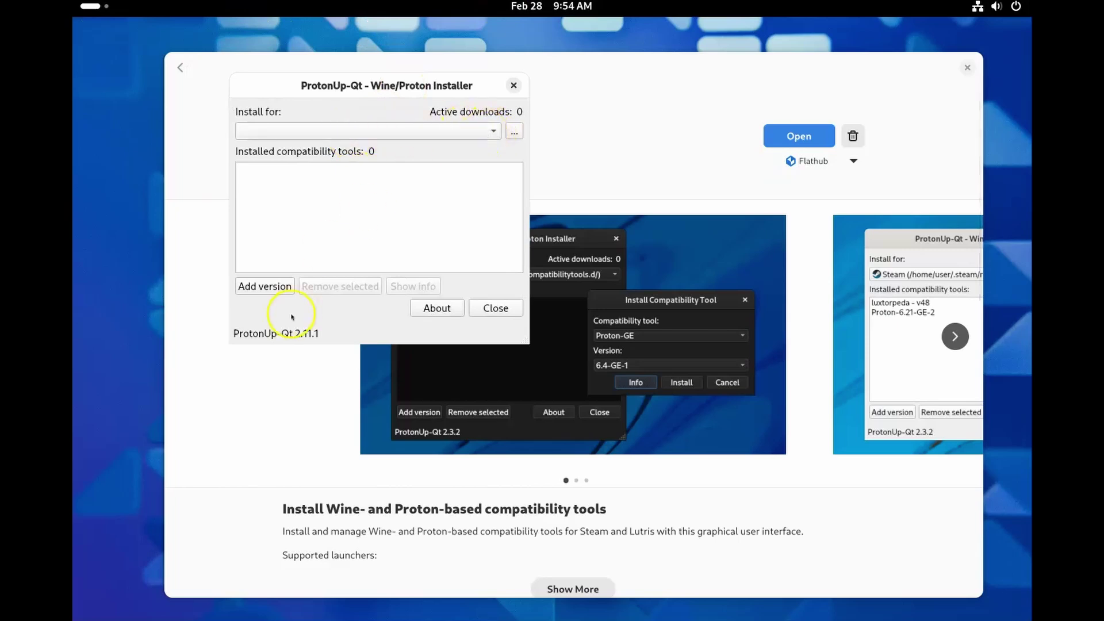
left_click(266, 287)
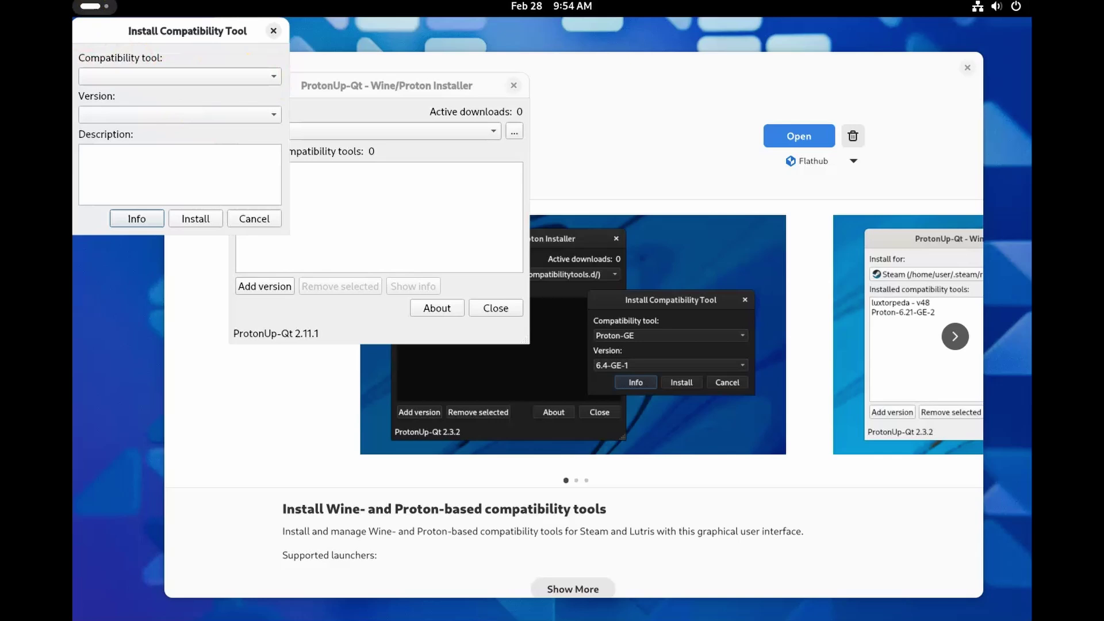
key("Escape")
Save a custom install location /run/user/1000/doc/1a4ea9e8/Desktop/ with Steam as the launcher.
left_click(514, 132)
left_click(187, 110)
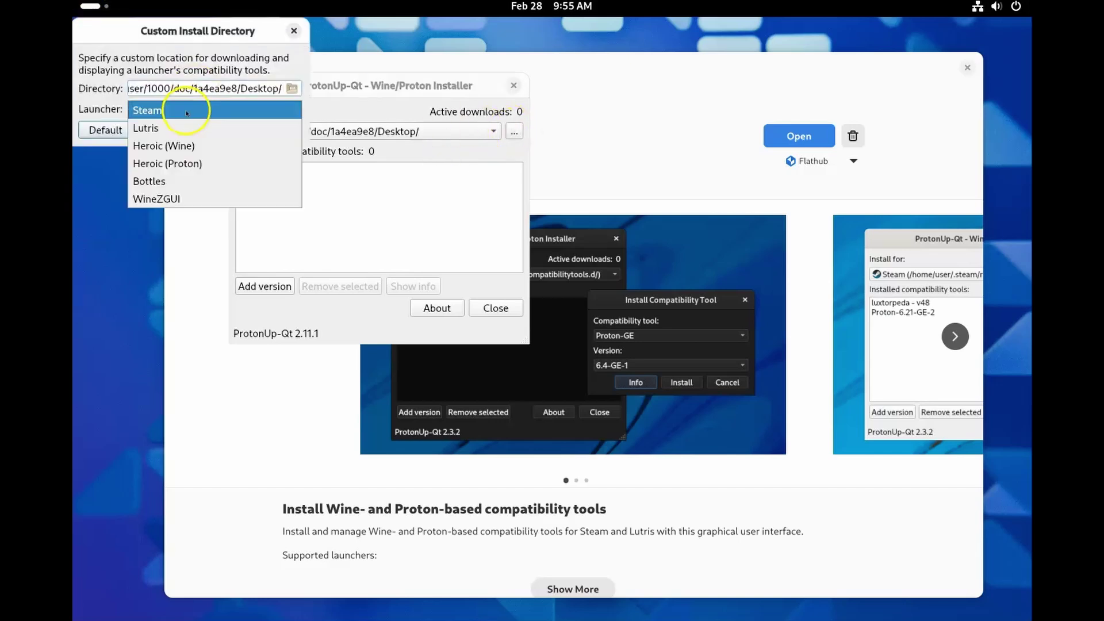
left_click(187, 111)
left_click(186, 109)
left_click(186, 110)
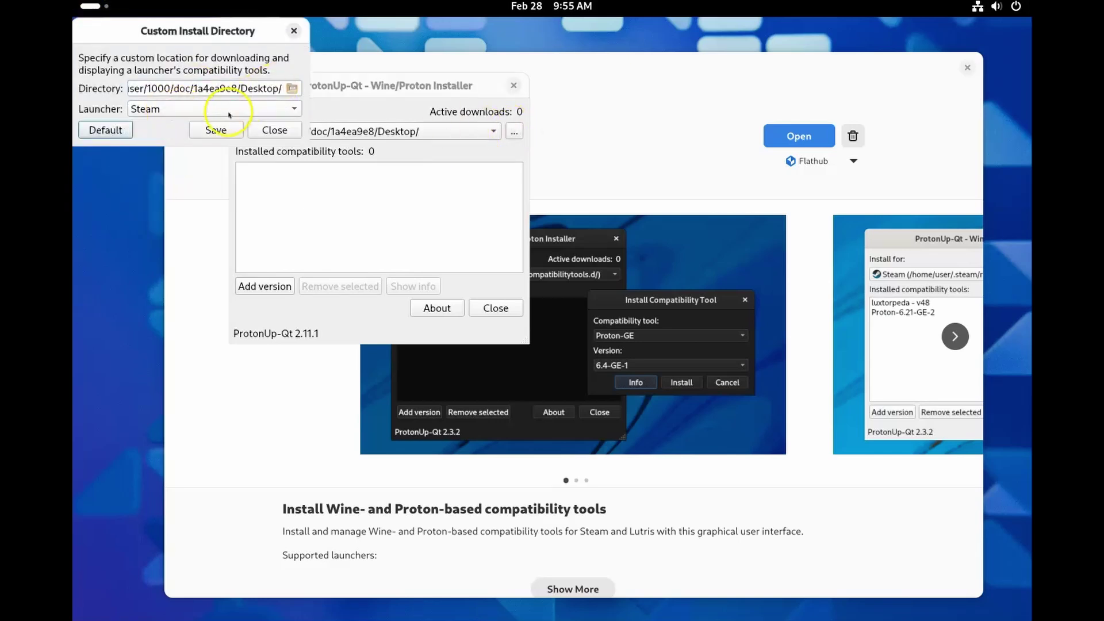
left_click(217, 129)
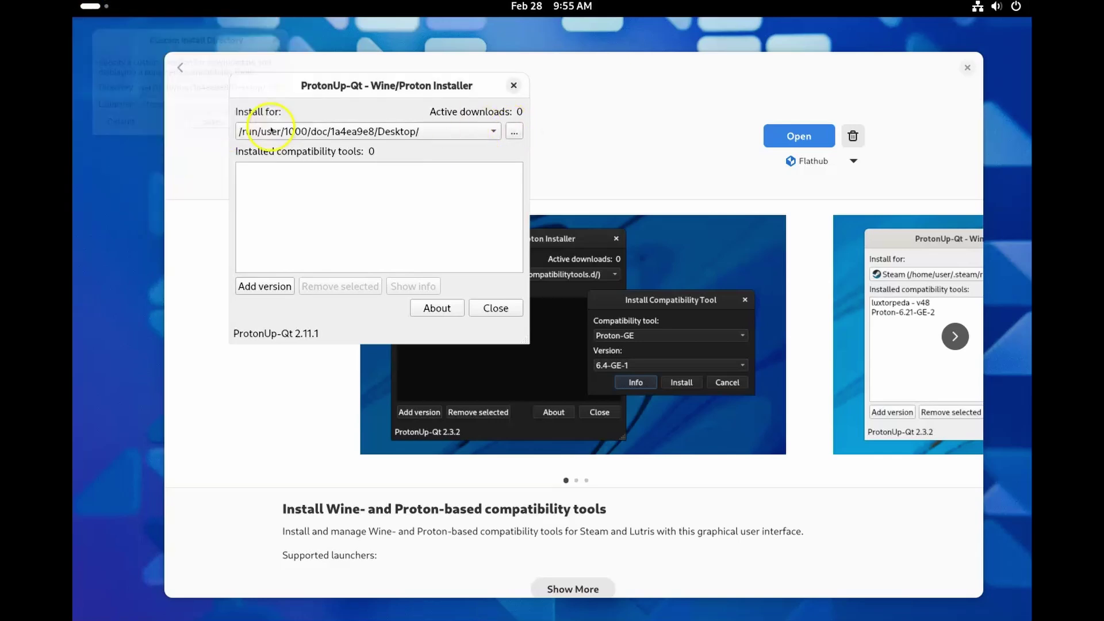
Choose GE-Proton version GE-Proton9-25 in Add version and open its release info.
left_click(271, 288)
left_click(176, 81)
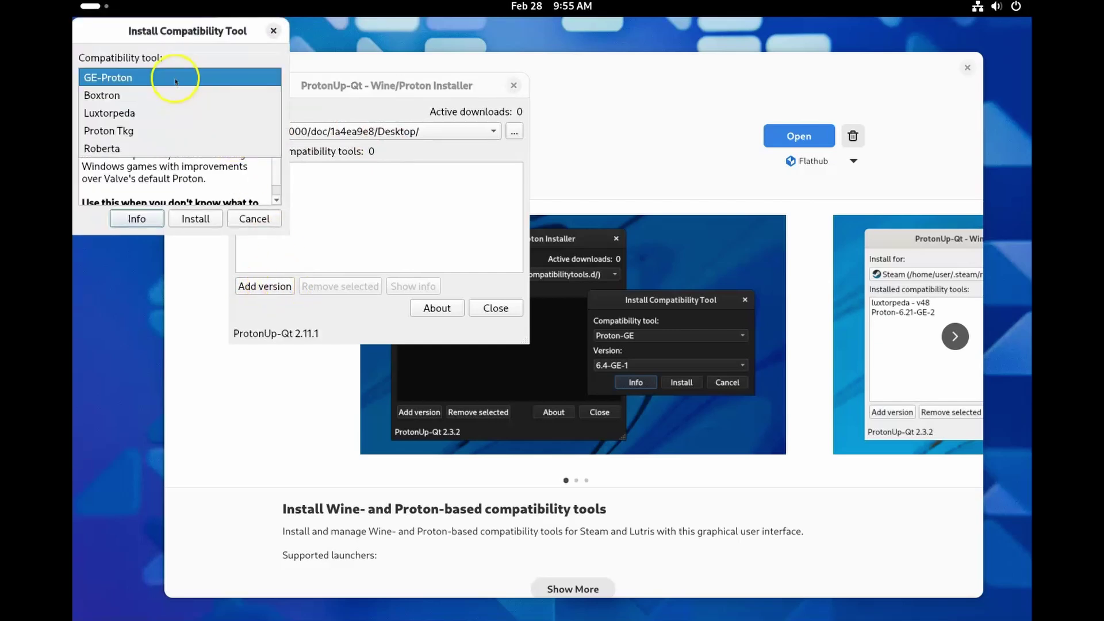
left_click(176, 80)
left_click(164, 115)
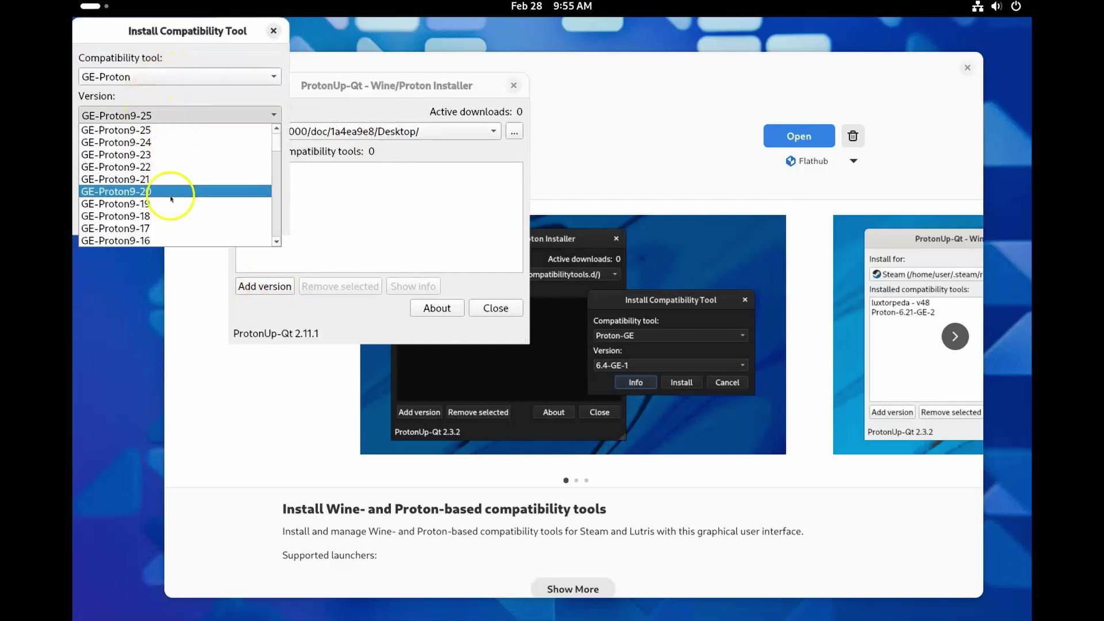
scroll(171, 199, "down", 5)
scroll(173, 185, "up", 5)
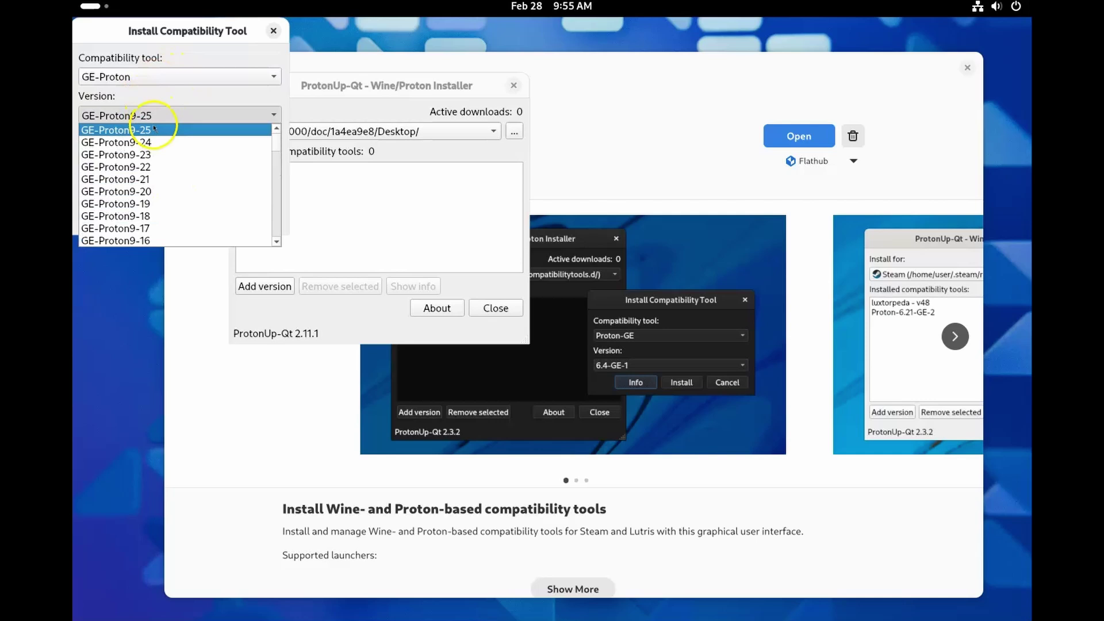
left_click(154, 128)
left_click(145, 221)
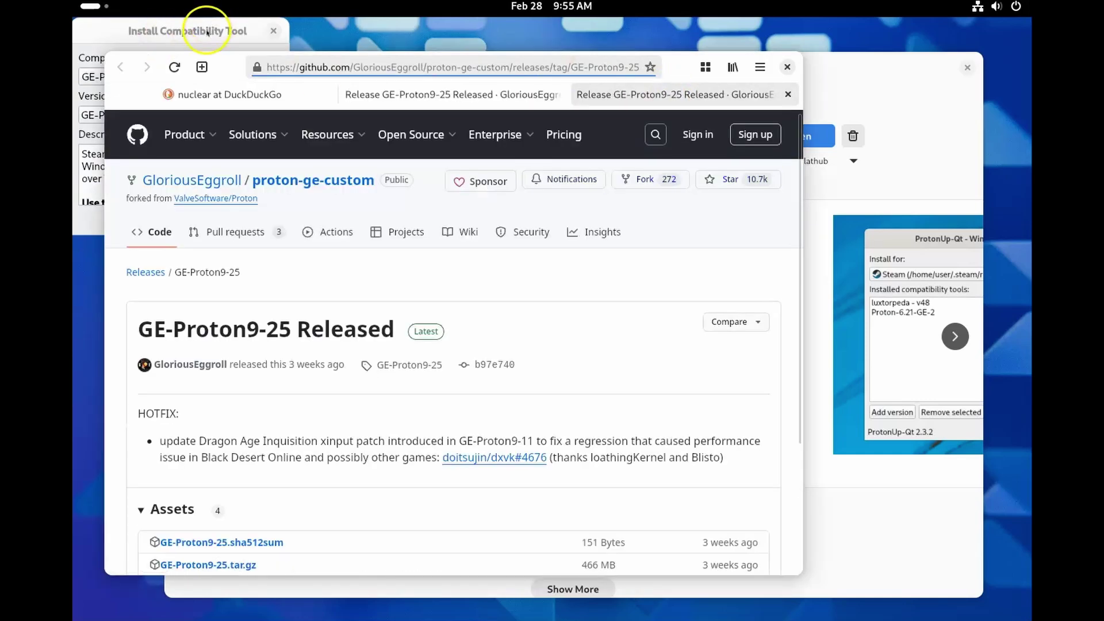
Return to the dialog, keep GE-Proton9-25 selected, and cancel without installing.
left_click(207, 32)
left_click(193, 116)
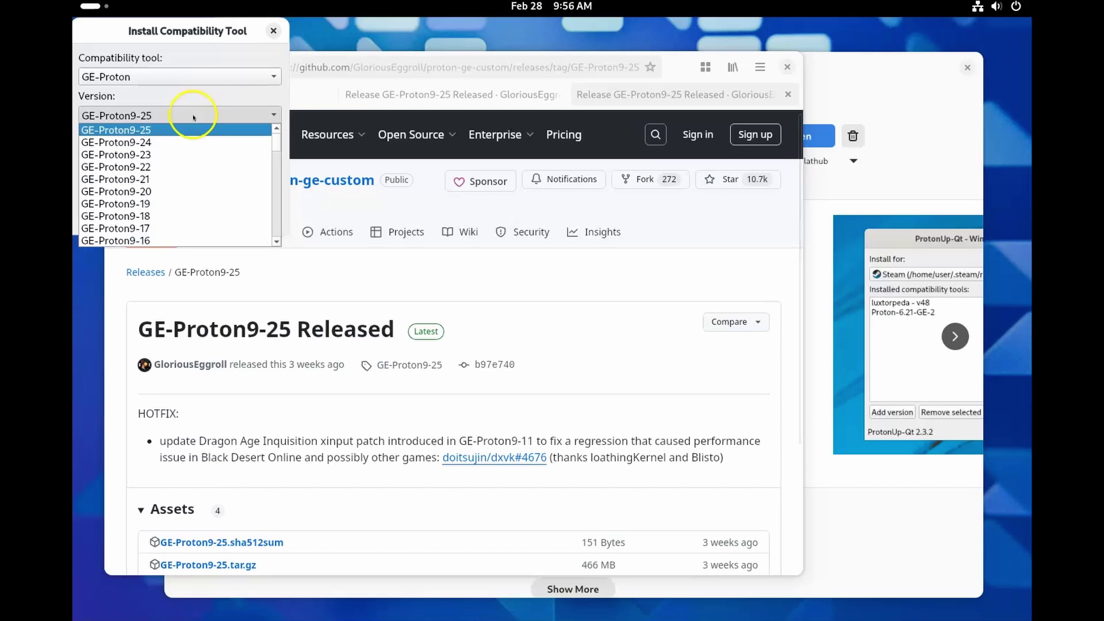
scroll(186, 155, "down", 1)
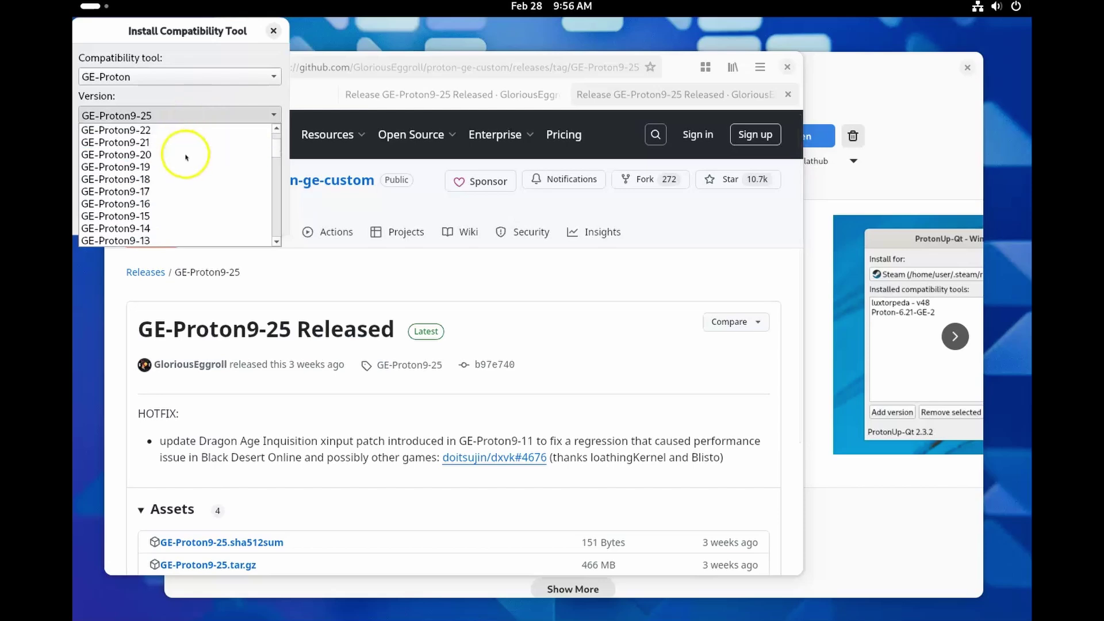
scroll(186, 155, "up", 1)
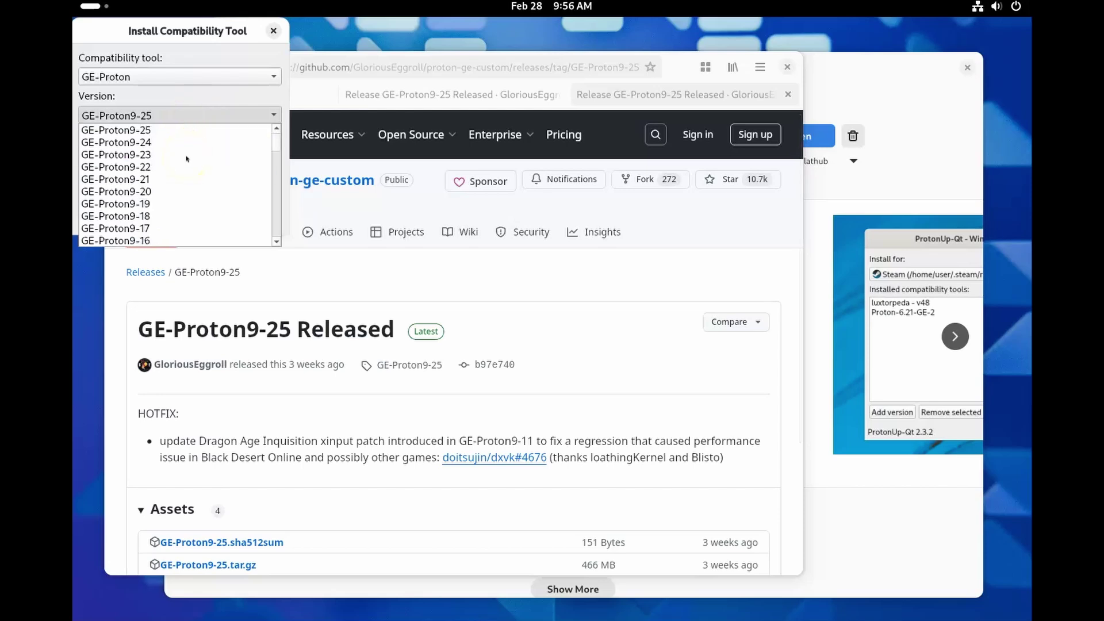
left_click(207, 130)
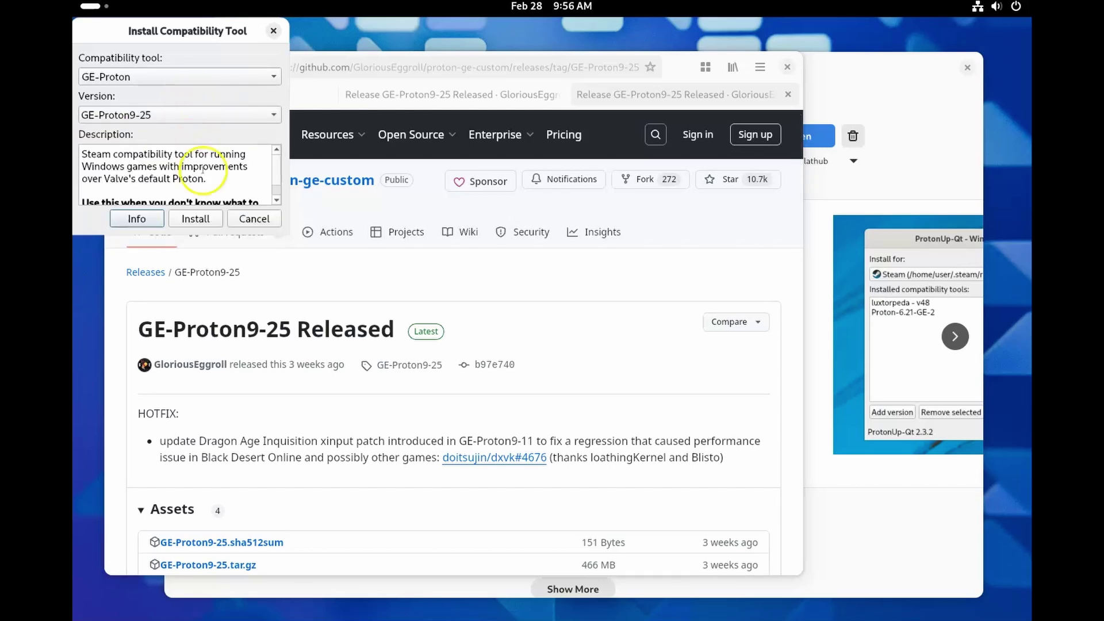
left_click(252, 218)
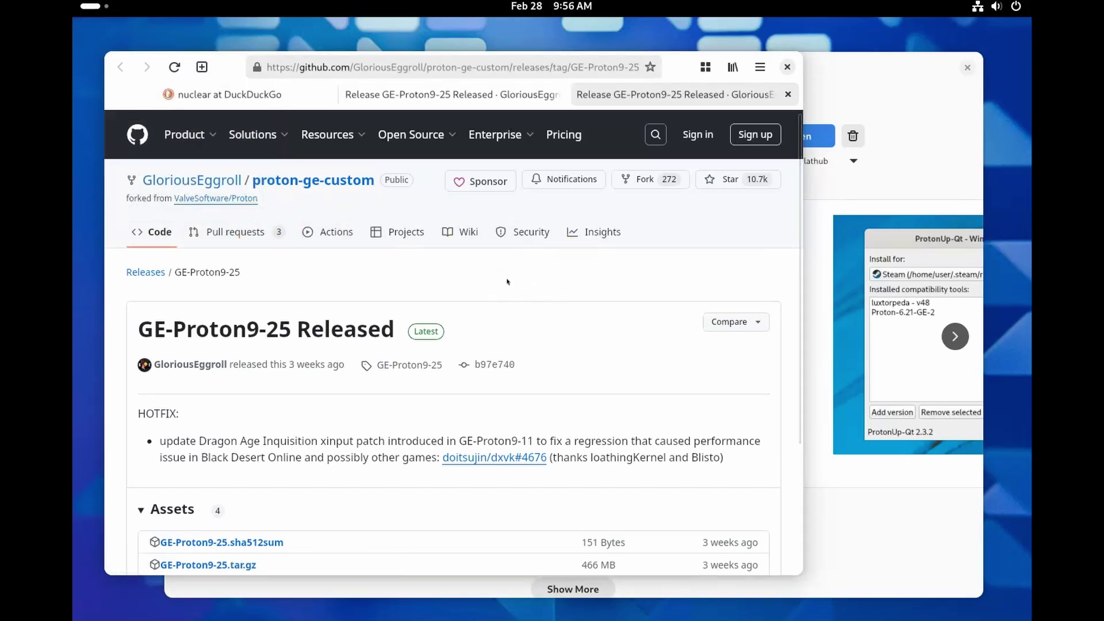
Leave the GitHub release page and switch to ClamTk's page in Software.
left_click(202, 66)
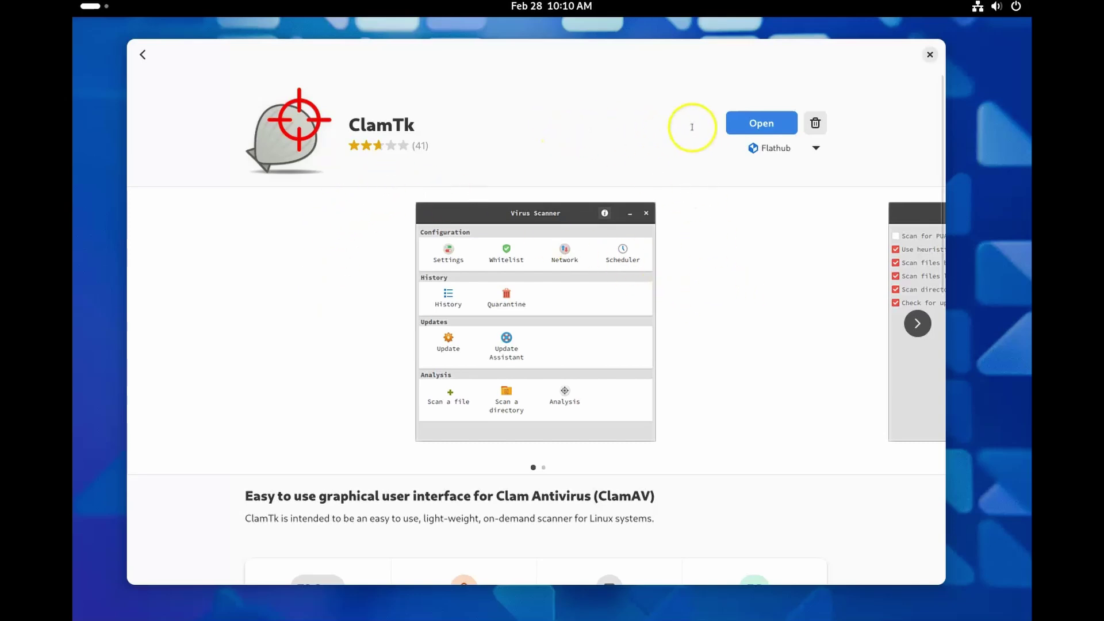
Launch ClamTk, check antivirus signatures 27563 dated 2025 02 28, then return to its main menu.
left_click(740, 125)
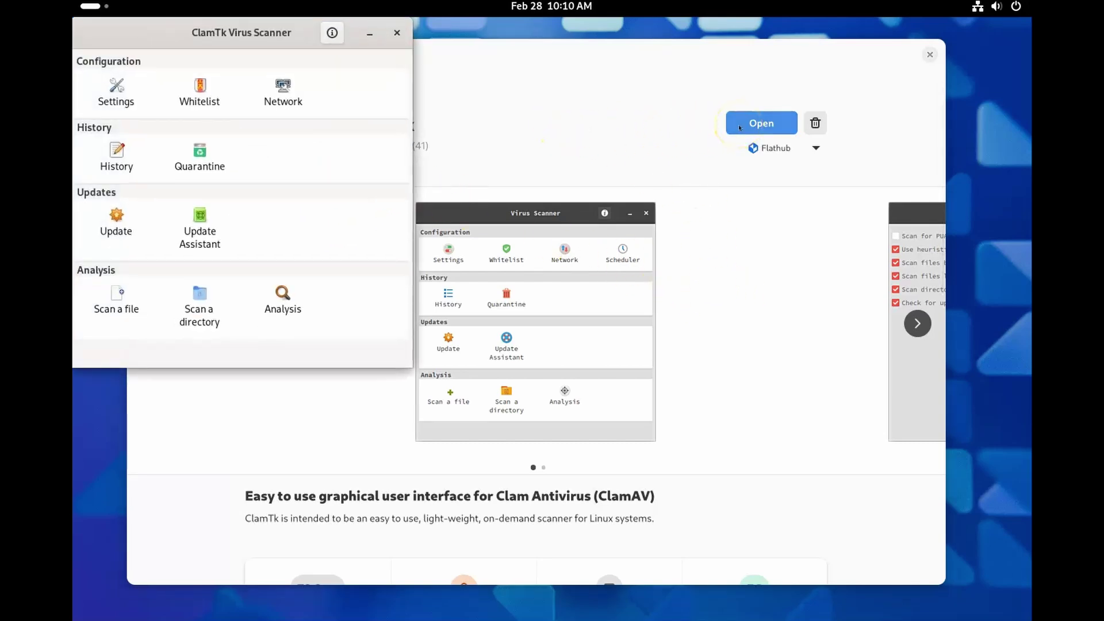
left_click_drag(295, 29, 415, 72)
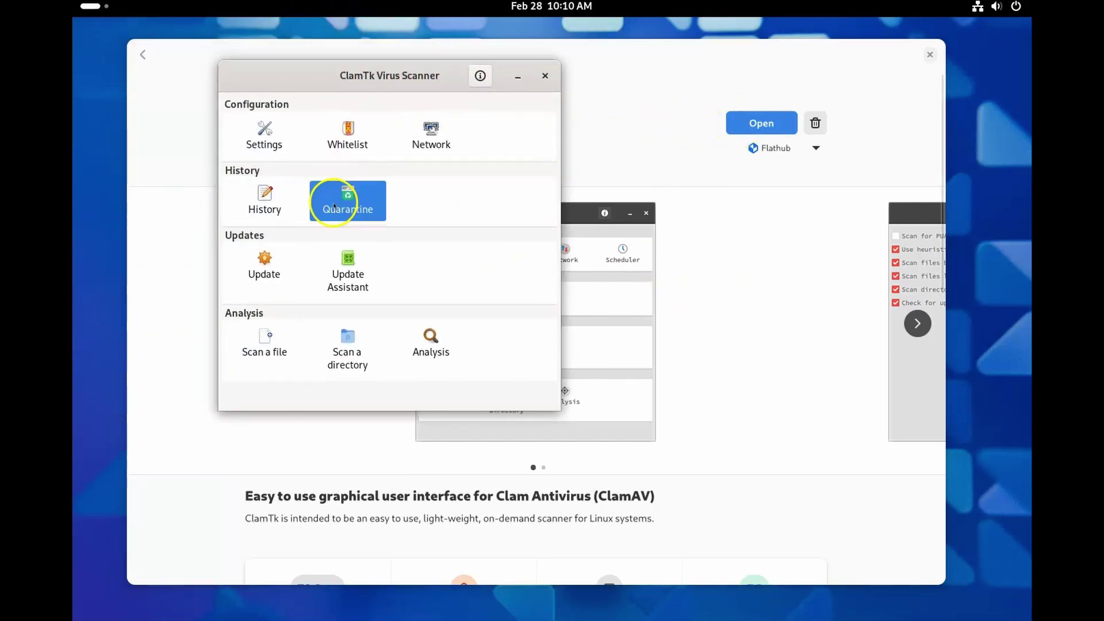
left_click(261, 275)
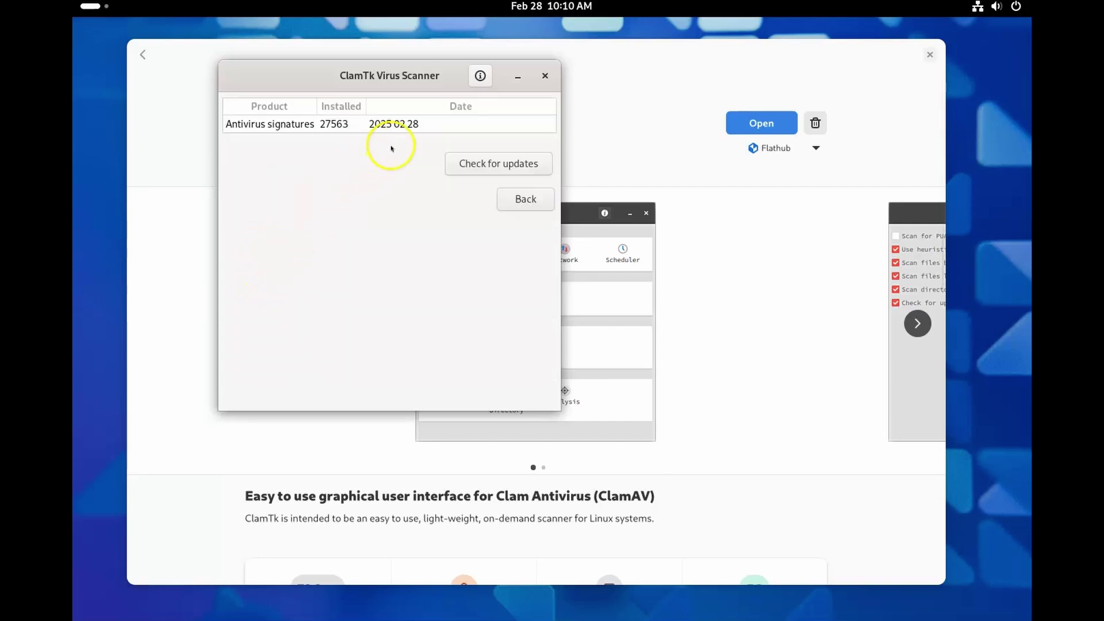
left_click(391, 126)
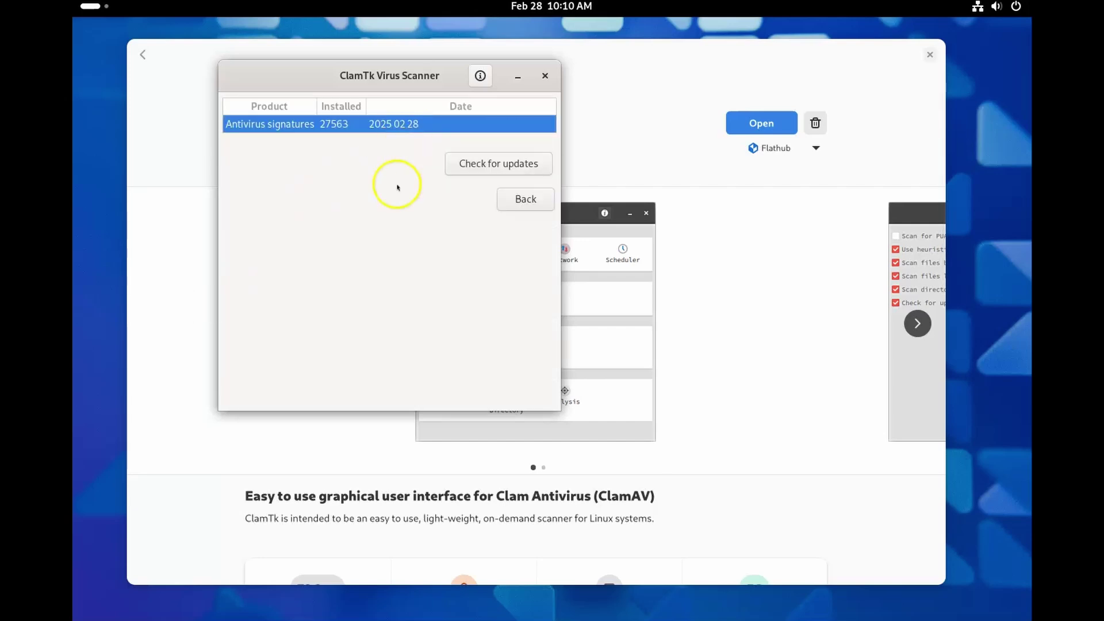
left_click(523, 198)
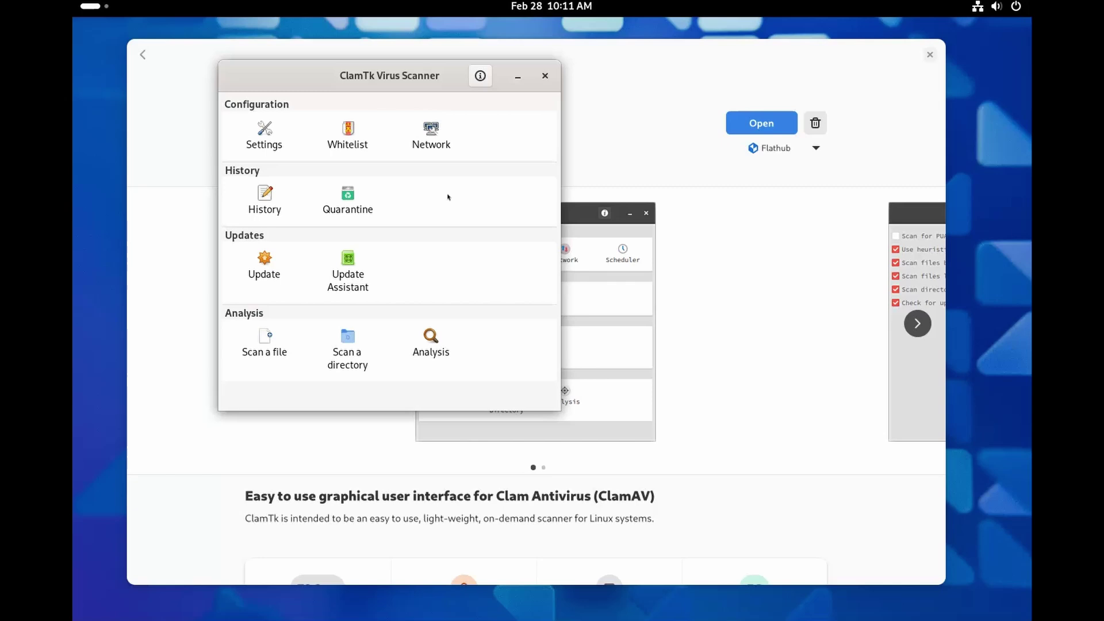
Enable Scan for PUAs and Use heuristic scanning in ClamTk settings, then return to the main window.
left_click(269, 137)
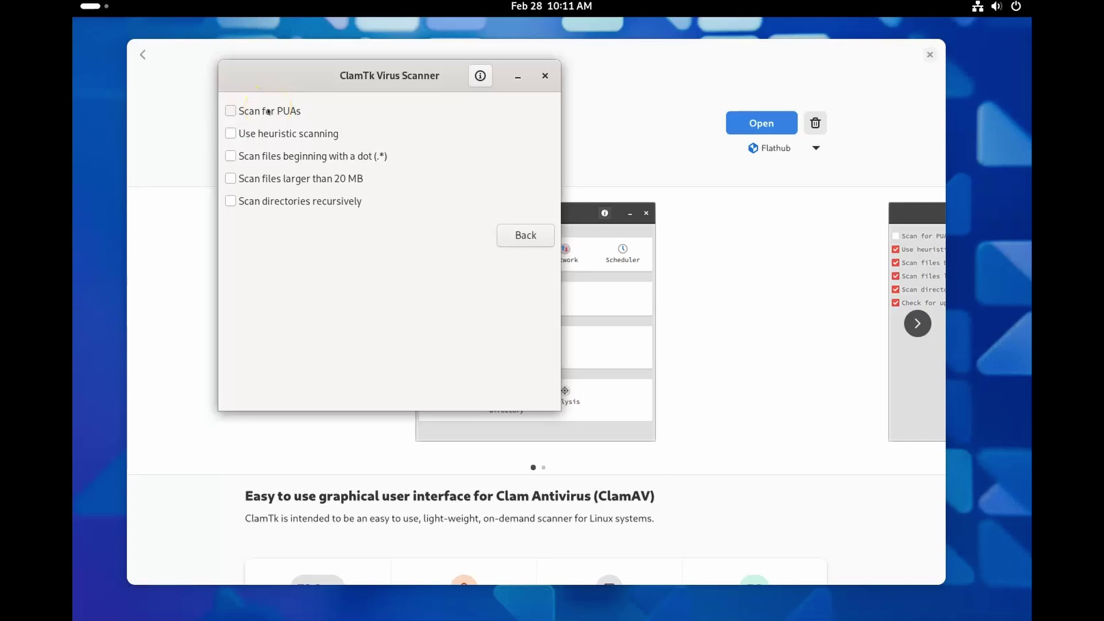
left_click(269, 111)
left_click(274, 135)
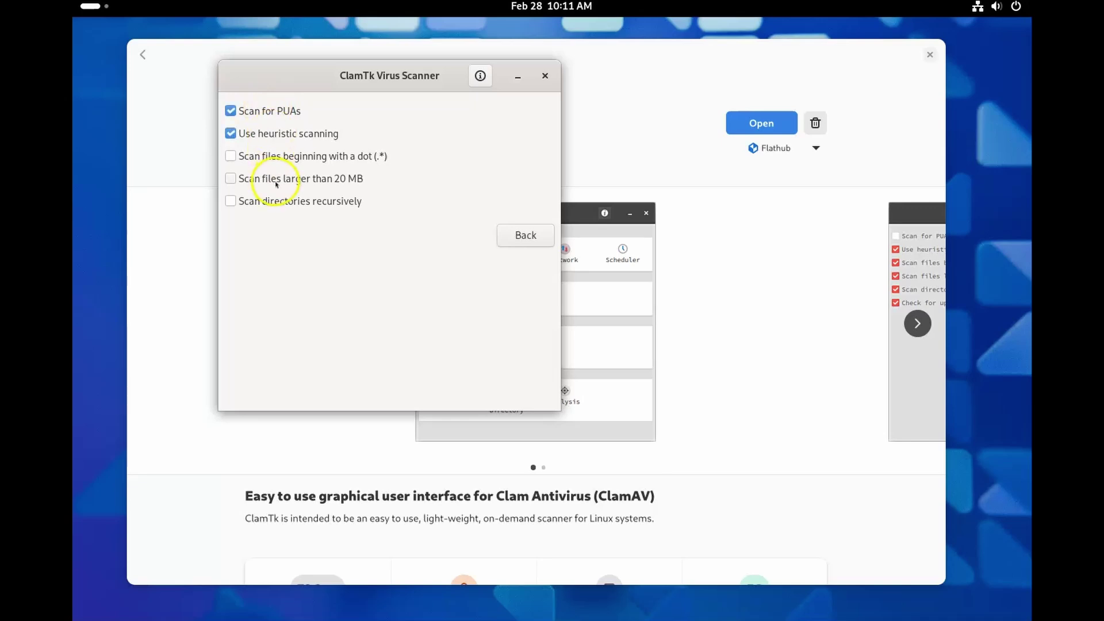
left_click(286, 218)
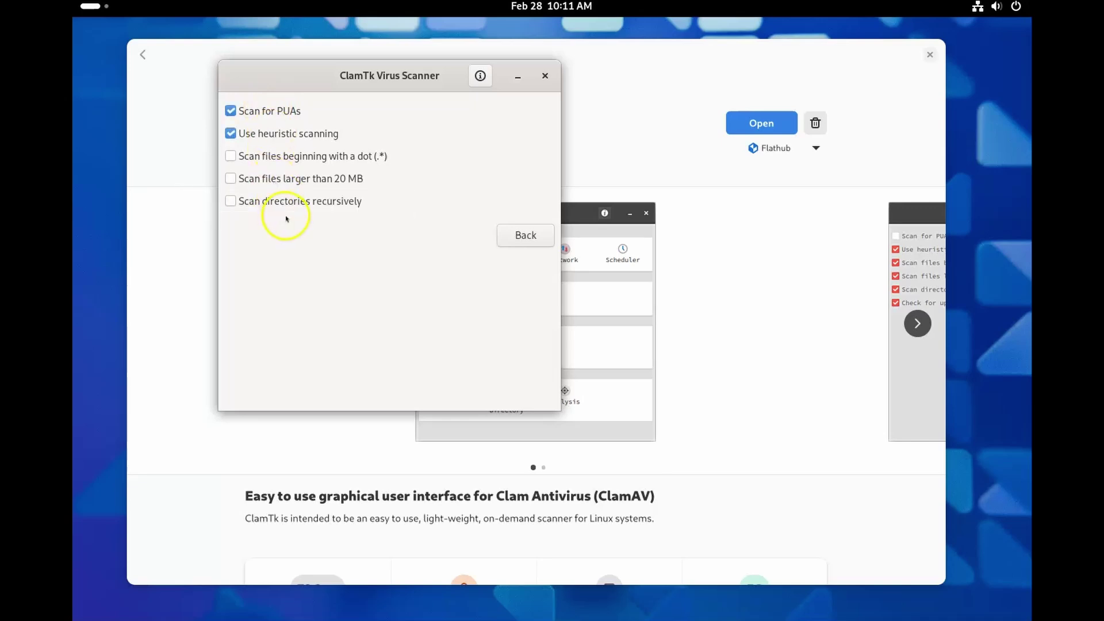
left_click(515, 236)
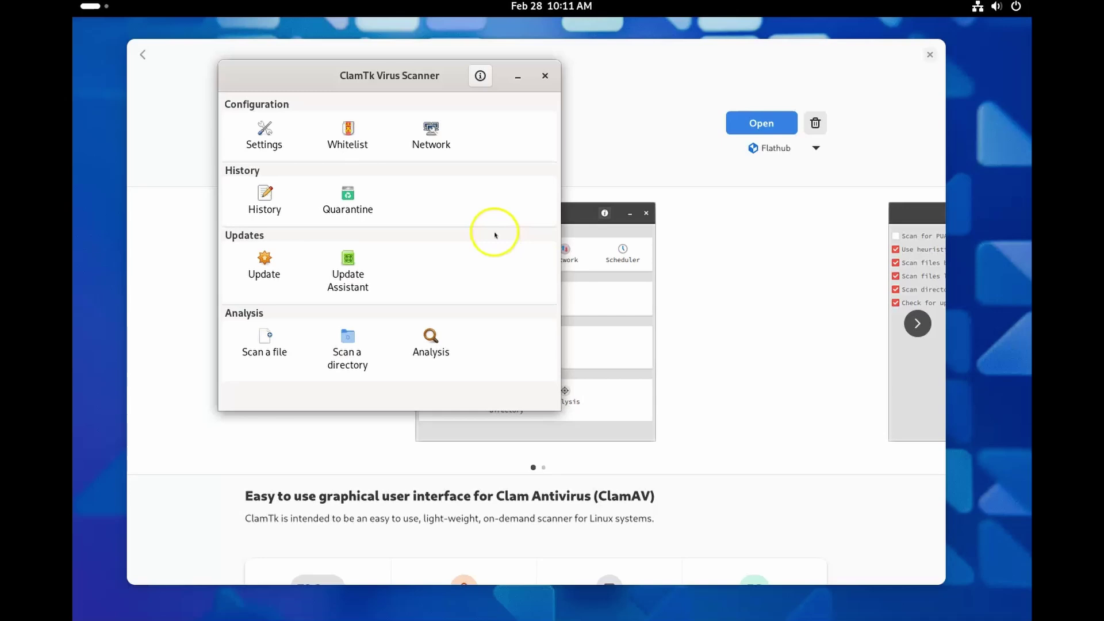
left_click(345, 144)
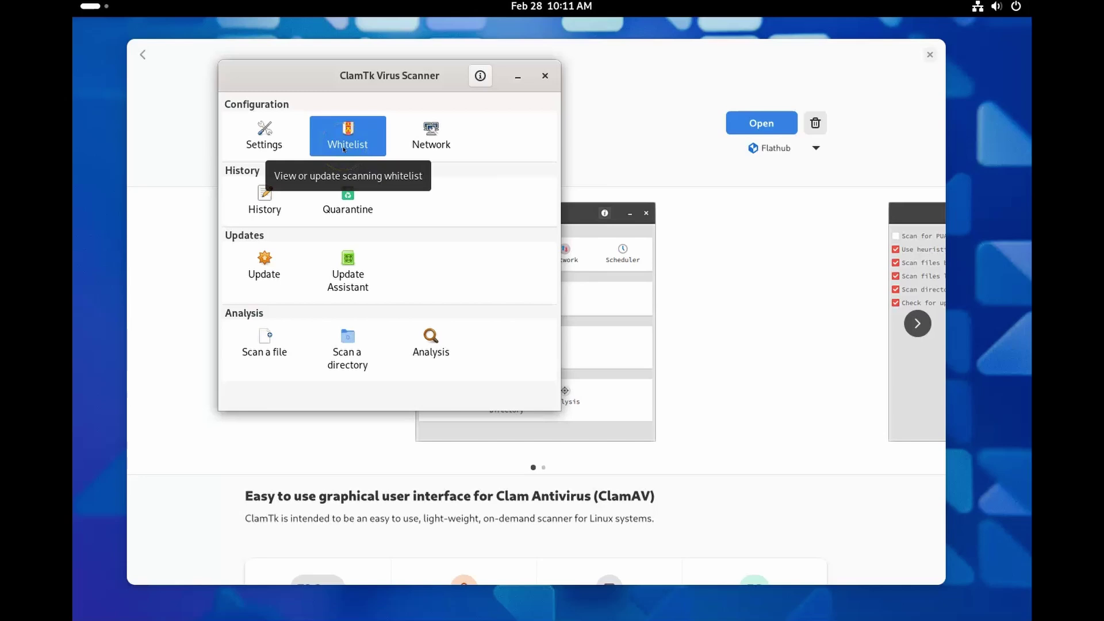
left_click(339, 133)
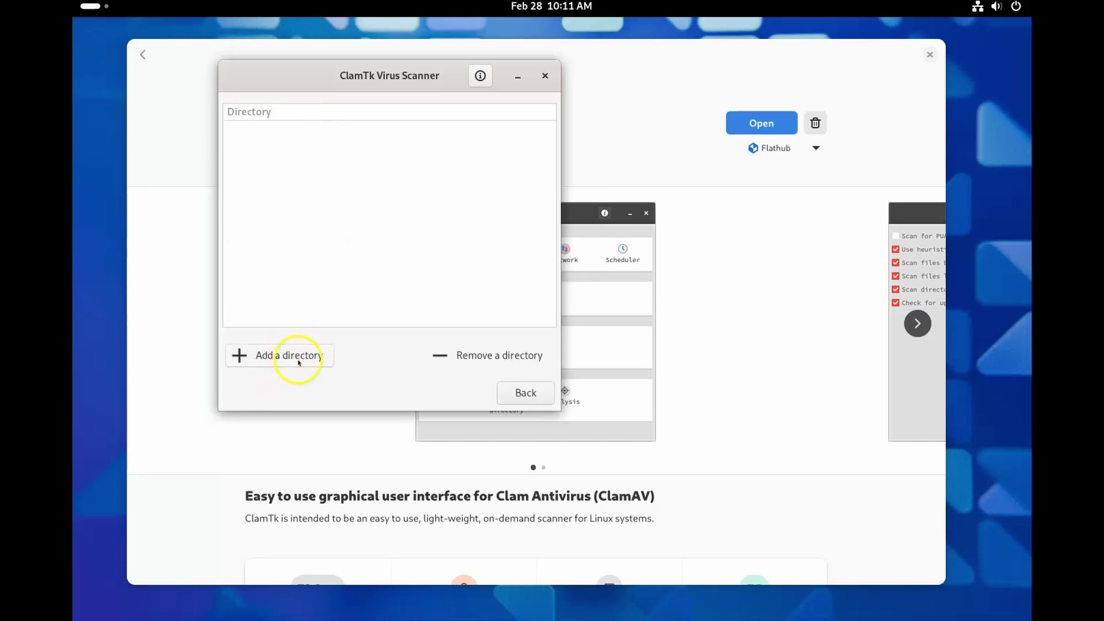
left_click(523, 392)
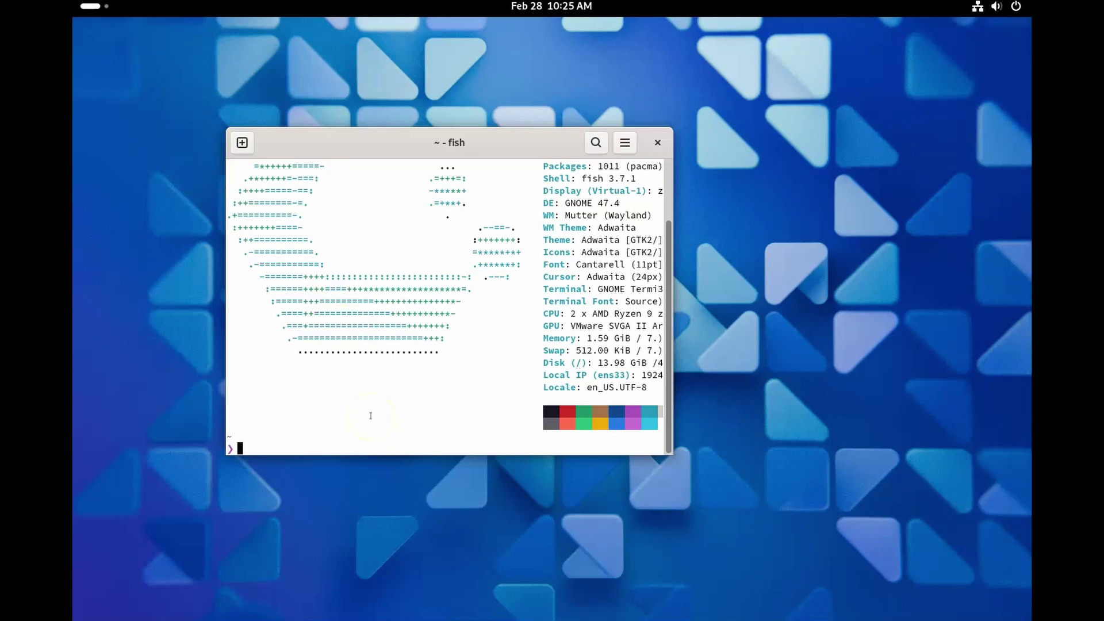
Install zen-browser-bin with 'sudo pacman -S zen-browser-bin', entering the password and confirming with Y.
type("sudo ")
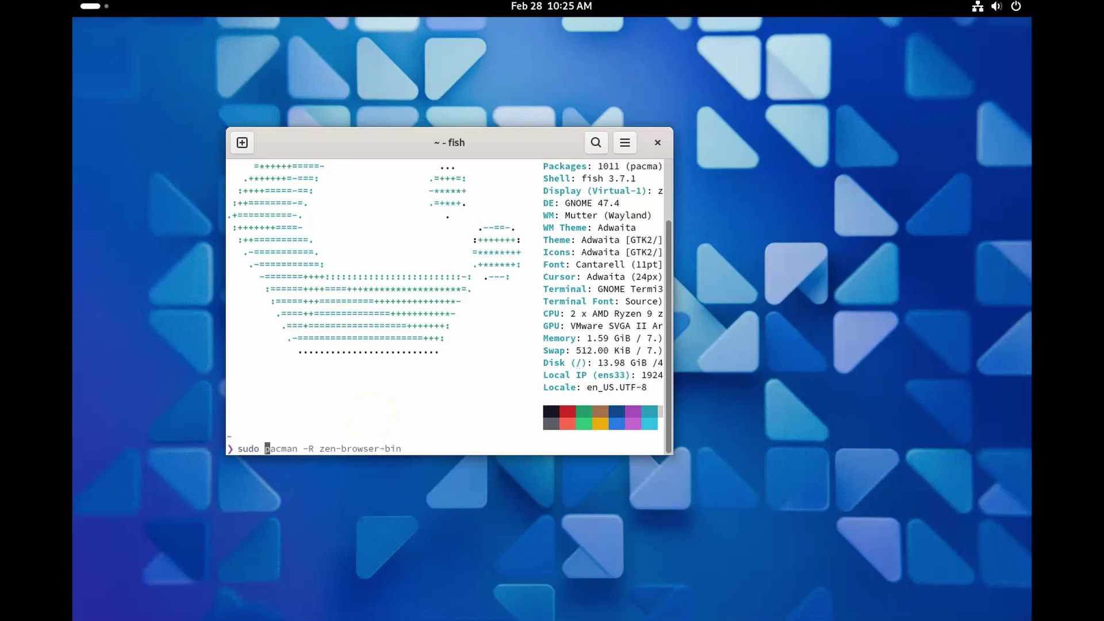
type("pacman -S zen-browser-")
key("Tab")
type("-")
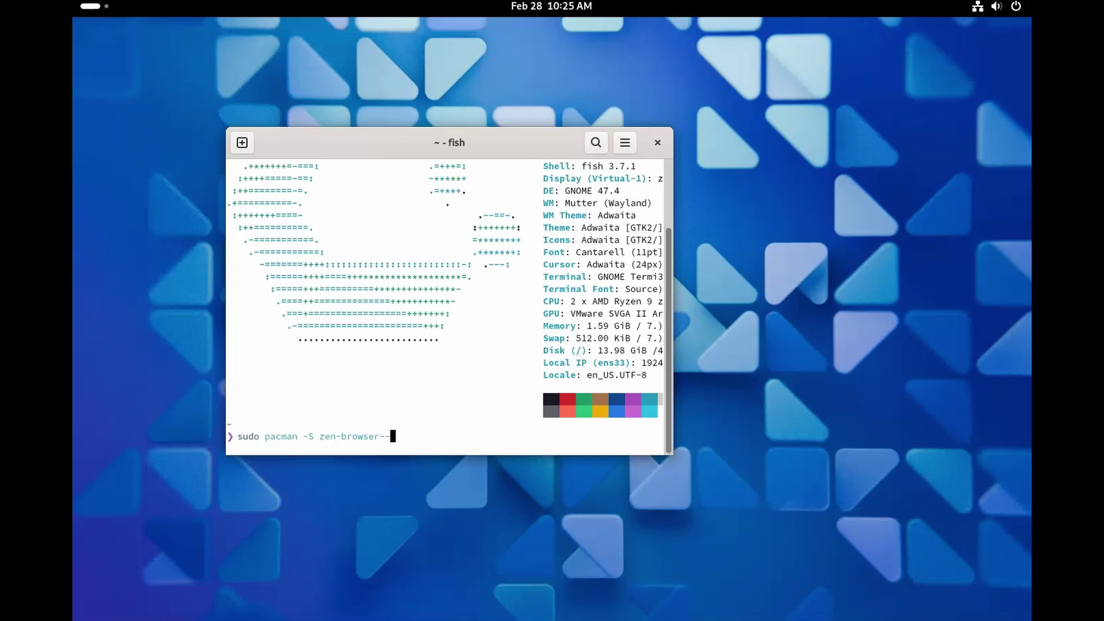
key("BackSpace")
type("bin")
key("Return")
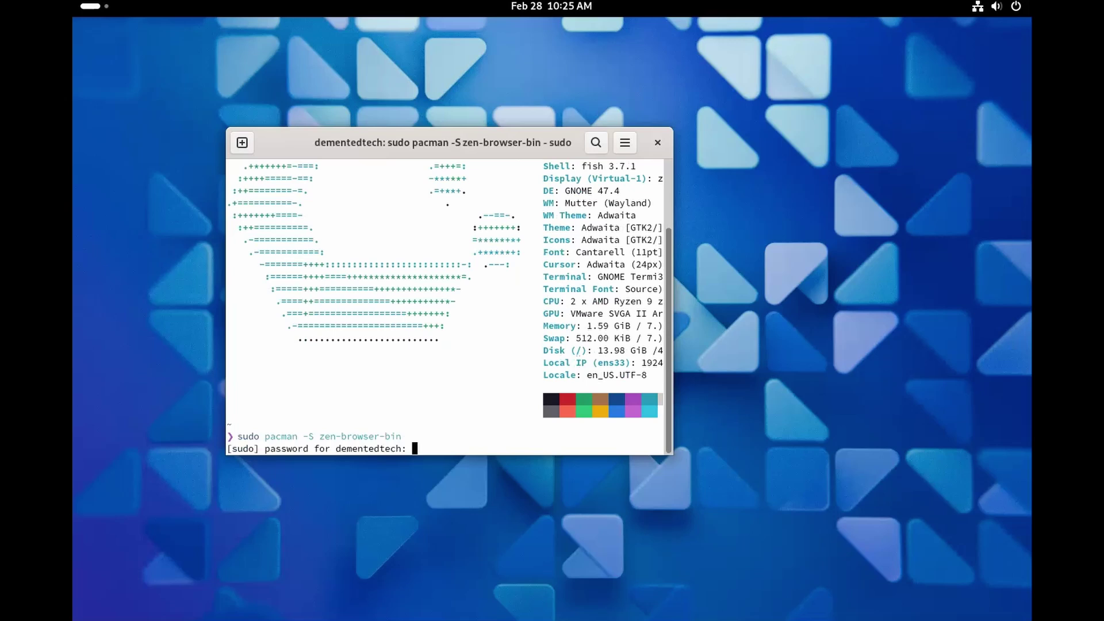
key("Return")
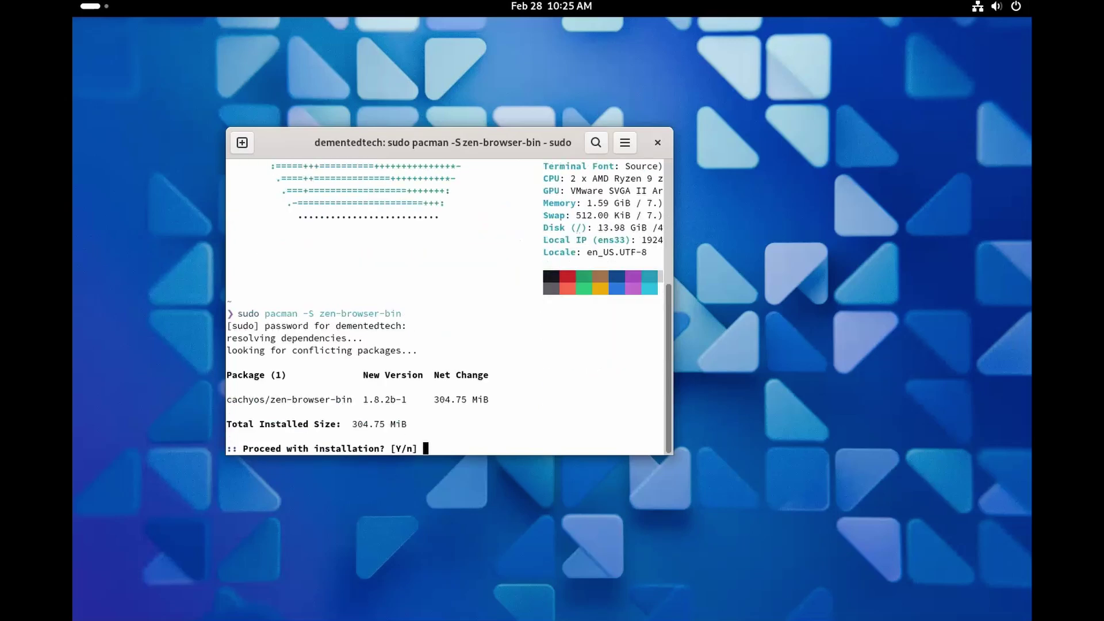
type("Y")
key("Return")
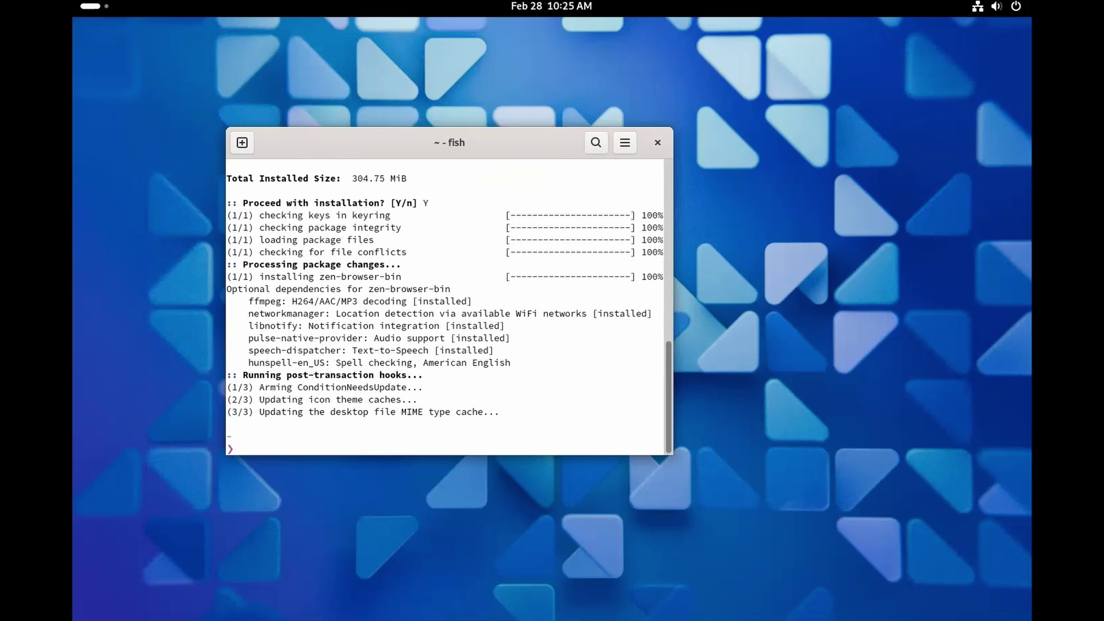
Launch Zen Browser from the app grid and decline making it the default browser.
key("super")
left_click(744, 581)
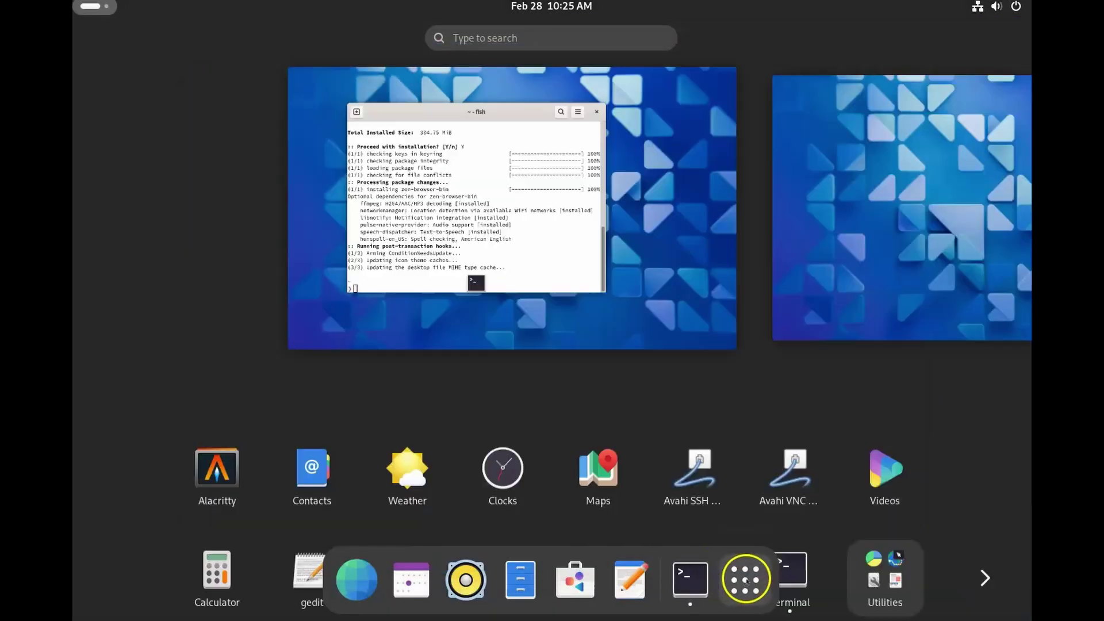
scroll(649, 389, "down", 1)
scroll(648, 389, "down", 1)
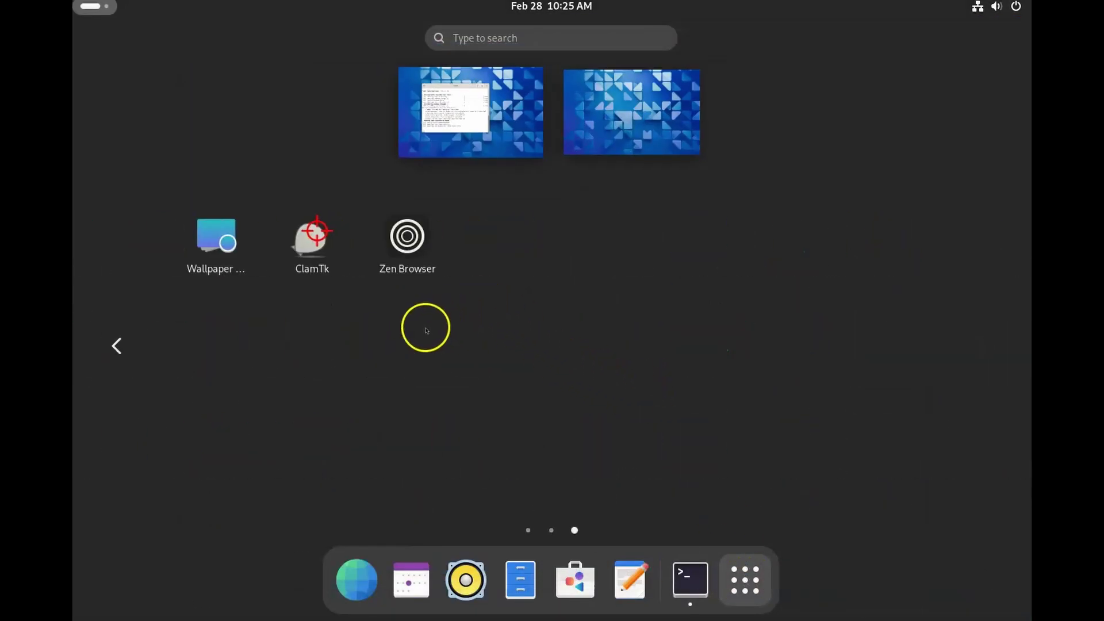
left_click(407, 235)
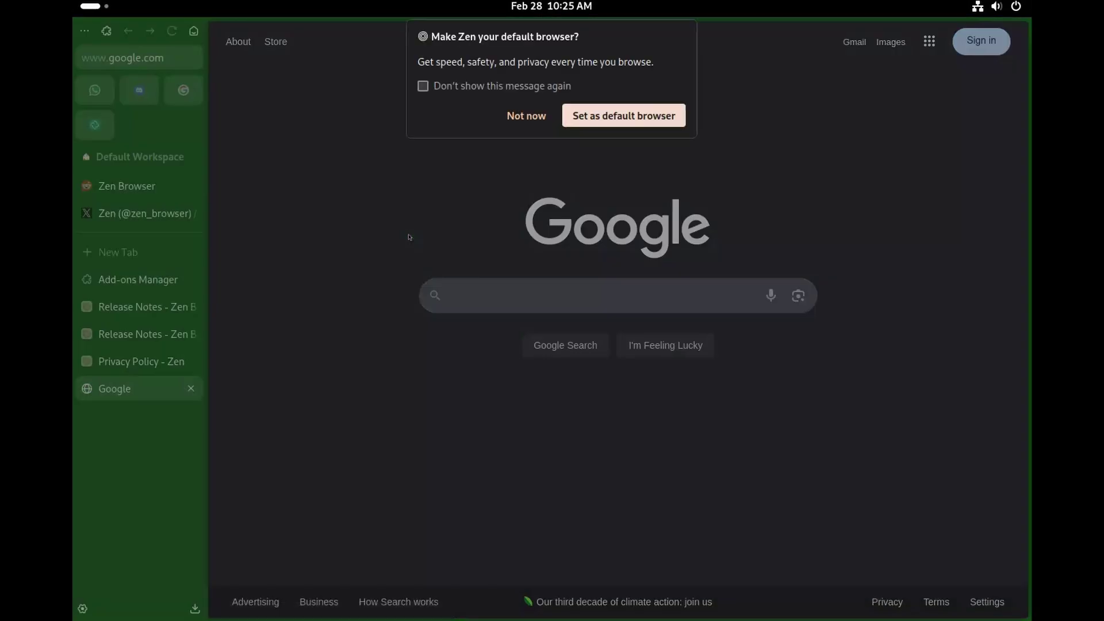
left_click(514, 115)
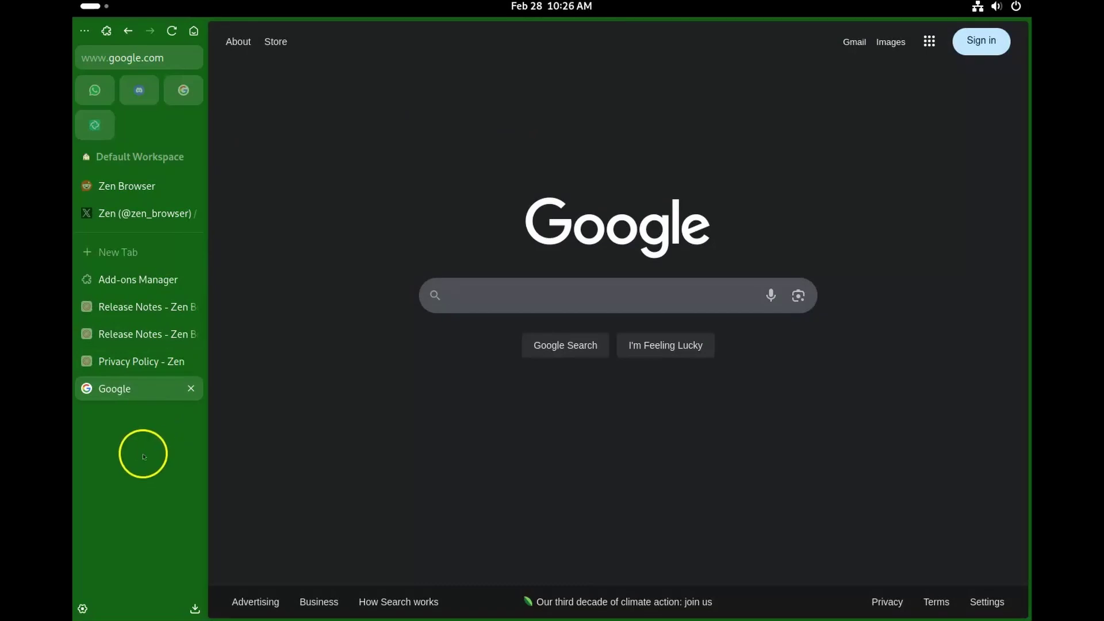
In Look and Feel settings, try the Collapsed, Single and Multiple toolbar layouts.
left_click(82, 610)
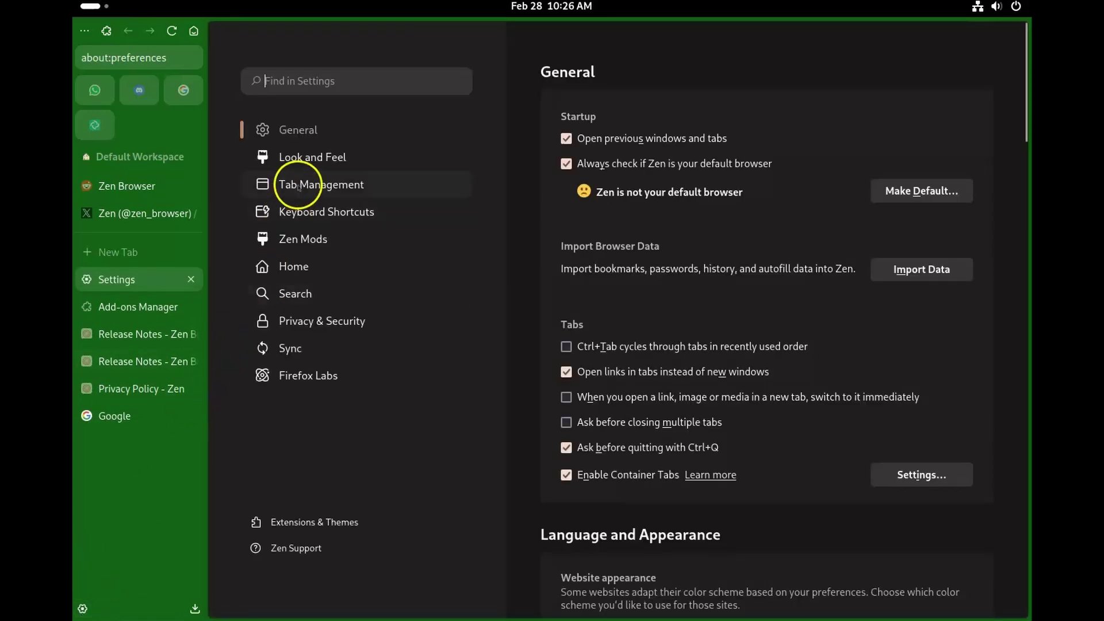
left_click(316, 156)
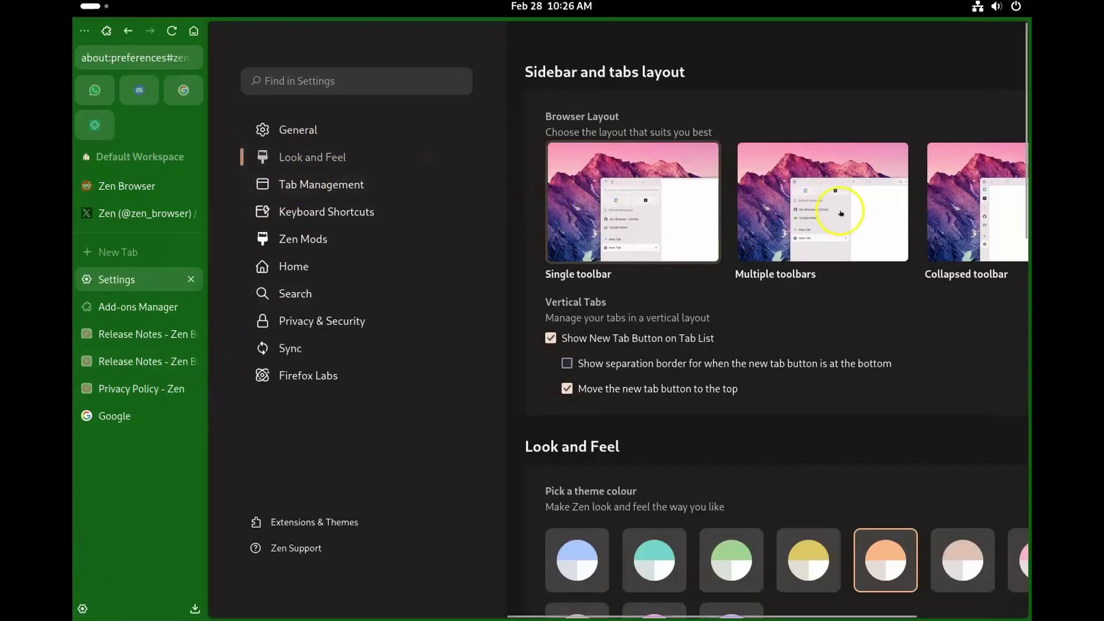
left_click(985, 194)
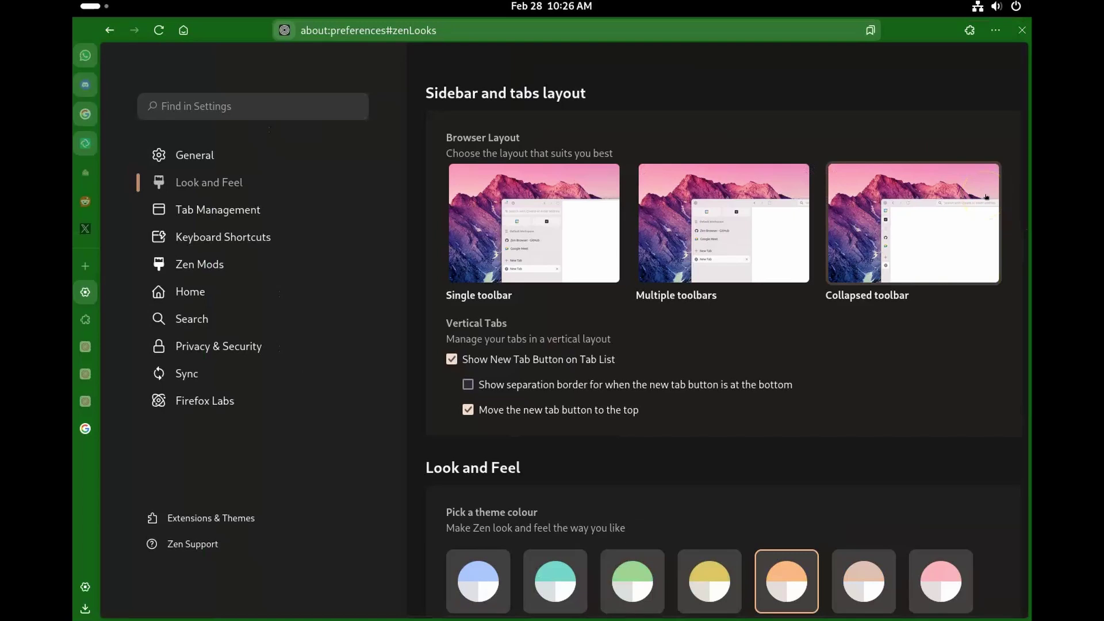
left_click(581, 239)
left_click(776, 215)
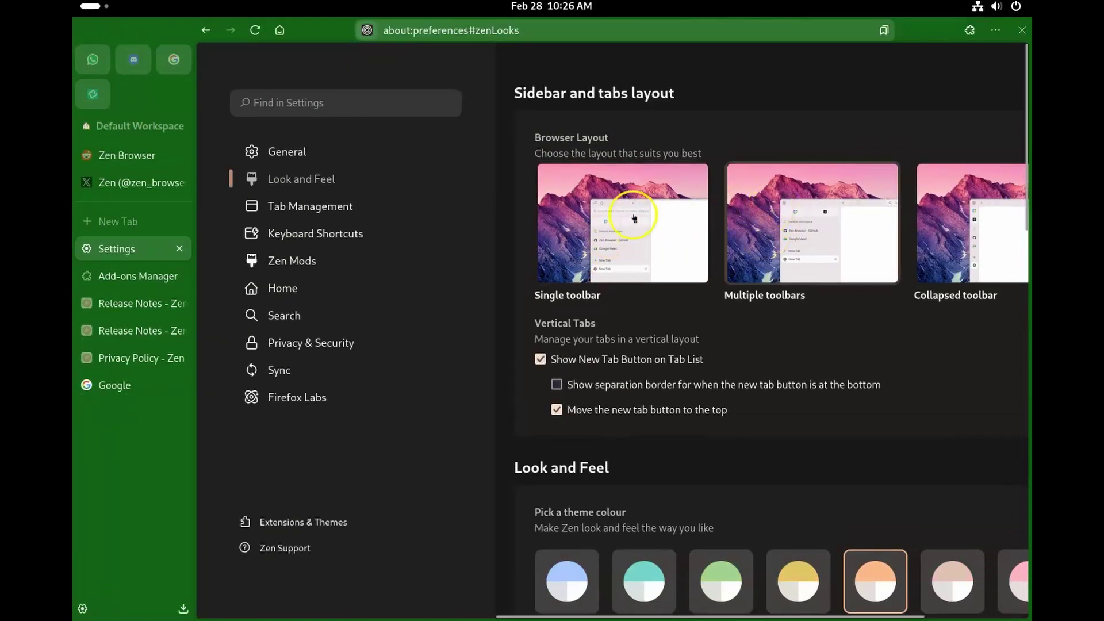
Browse the Sync and Tab Management pages, then set the layout back to Single toolbar.
left_click(550, 30)
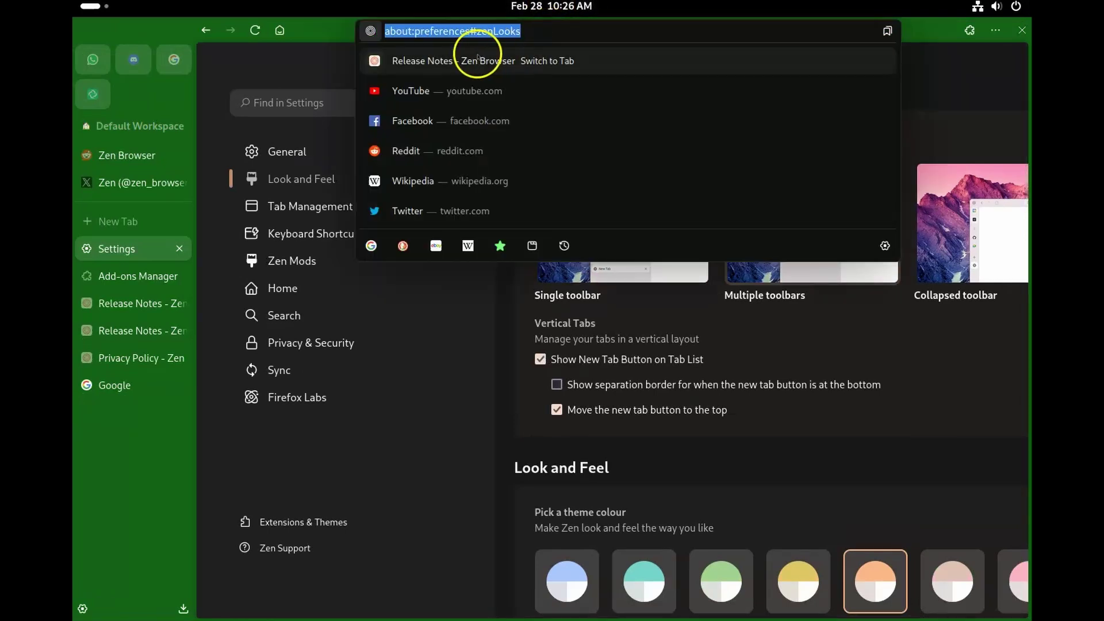
left_click(456, 367)
left_click(295, 212)
left_click(316, 177)
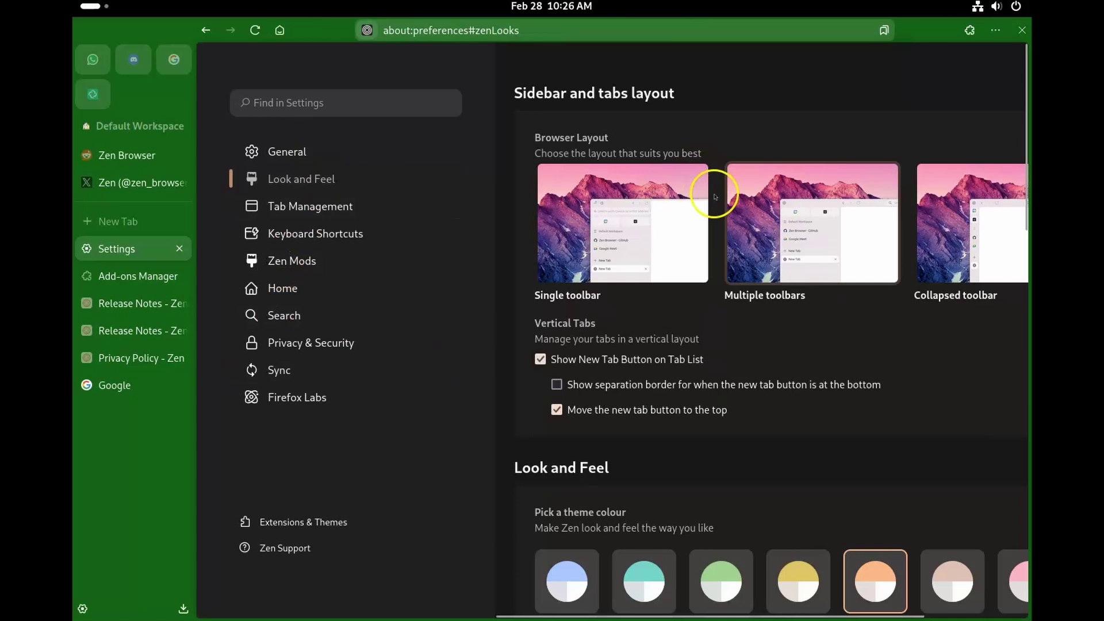
left_click(690, 226)
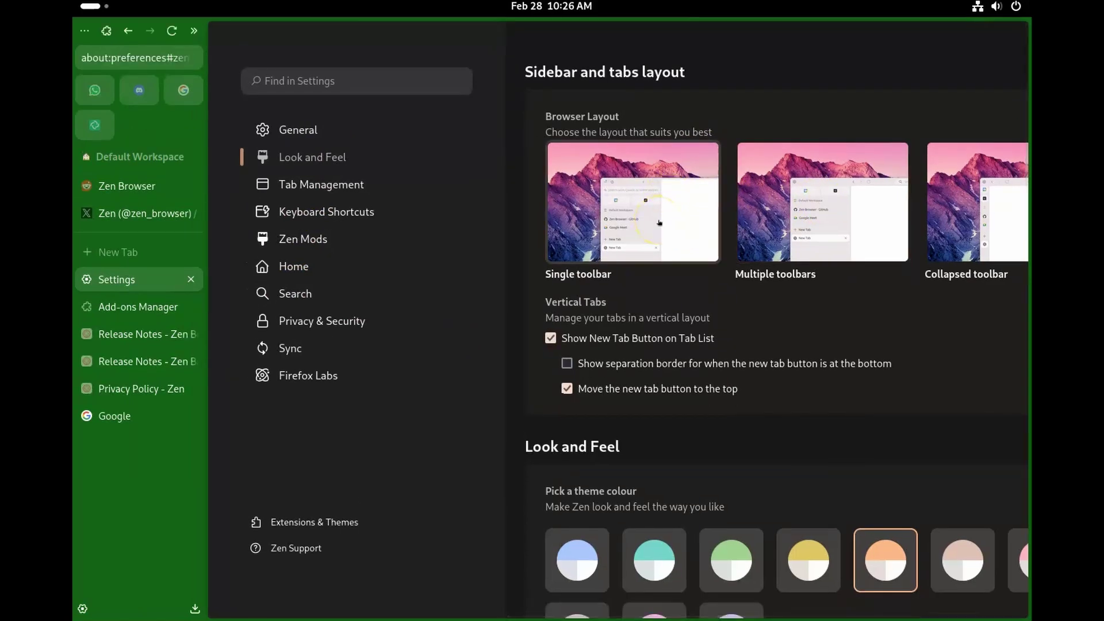
Use the sidebar's theme gradient editor to save a red Analogous theme gradient.
right_click(148, 458)
left_click(219, 408)
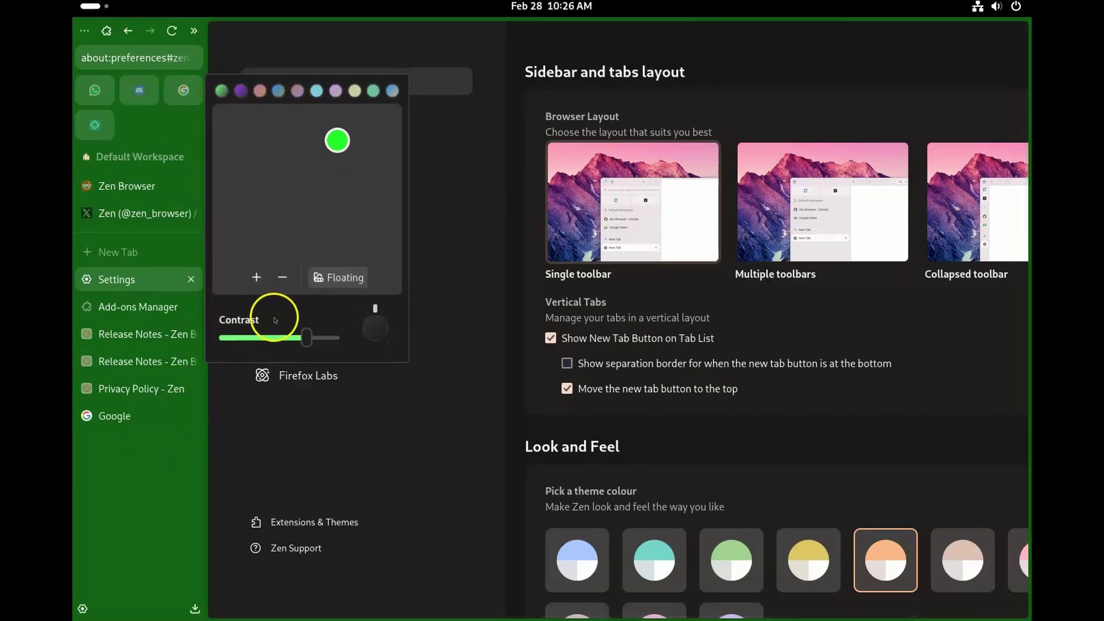
left_click(266, 194)
left_click(341, 130)
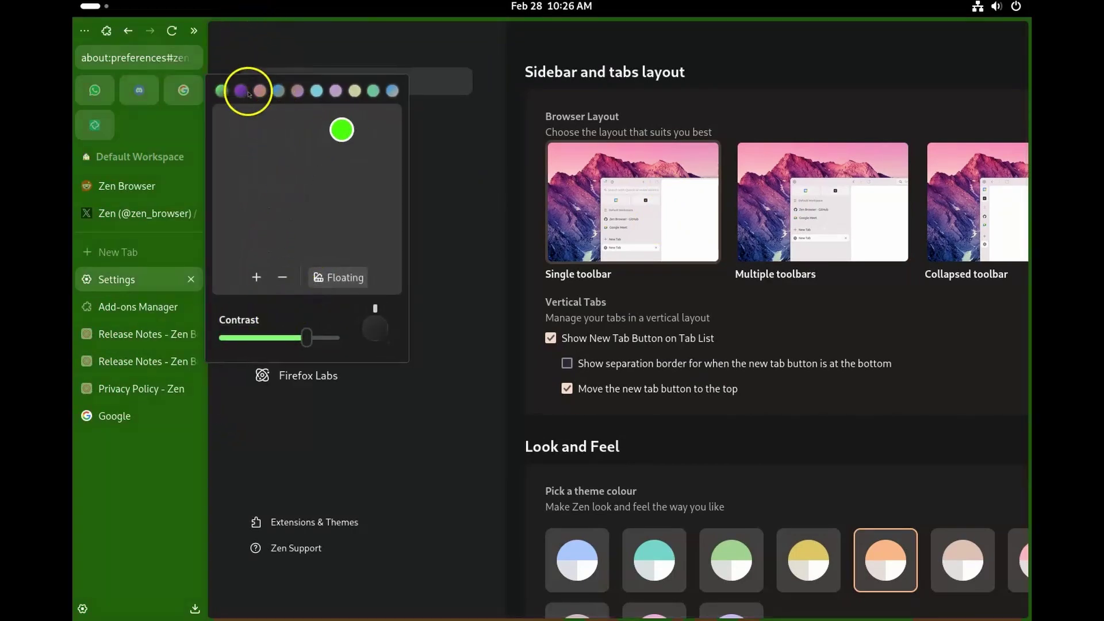
left_click(241, 91)
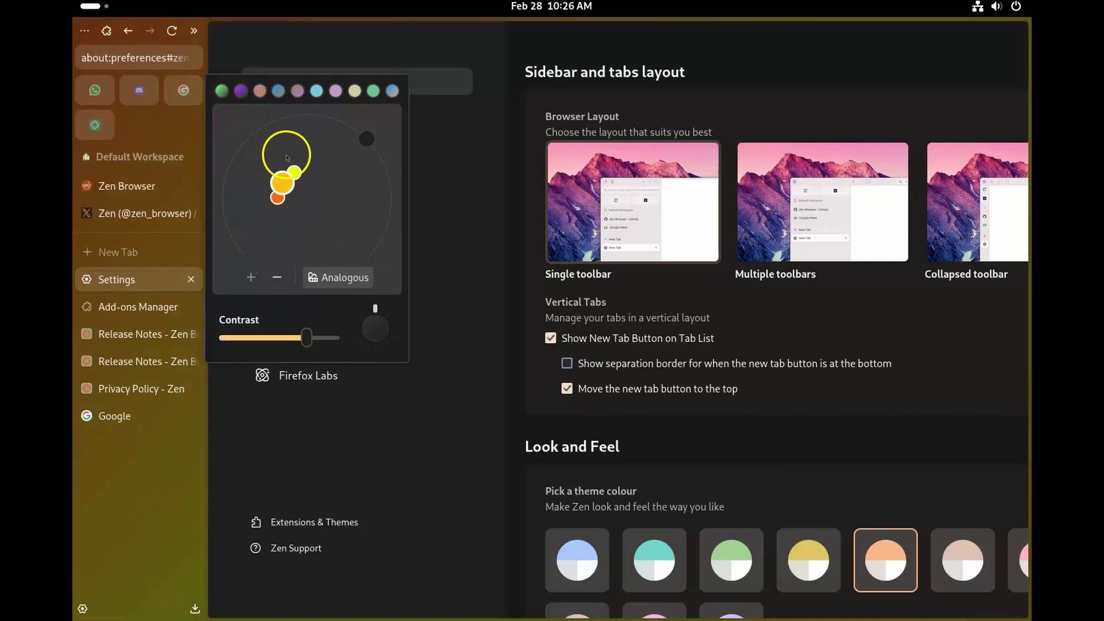
left_click(344, 276)
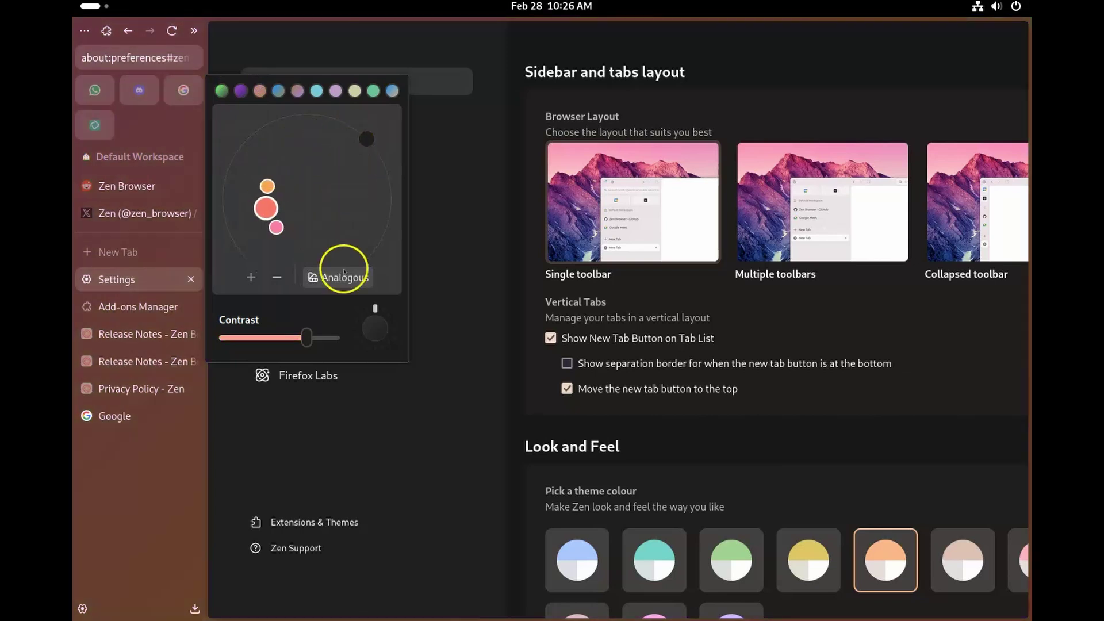
left_click(441, 203)
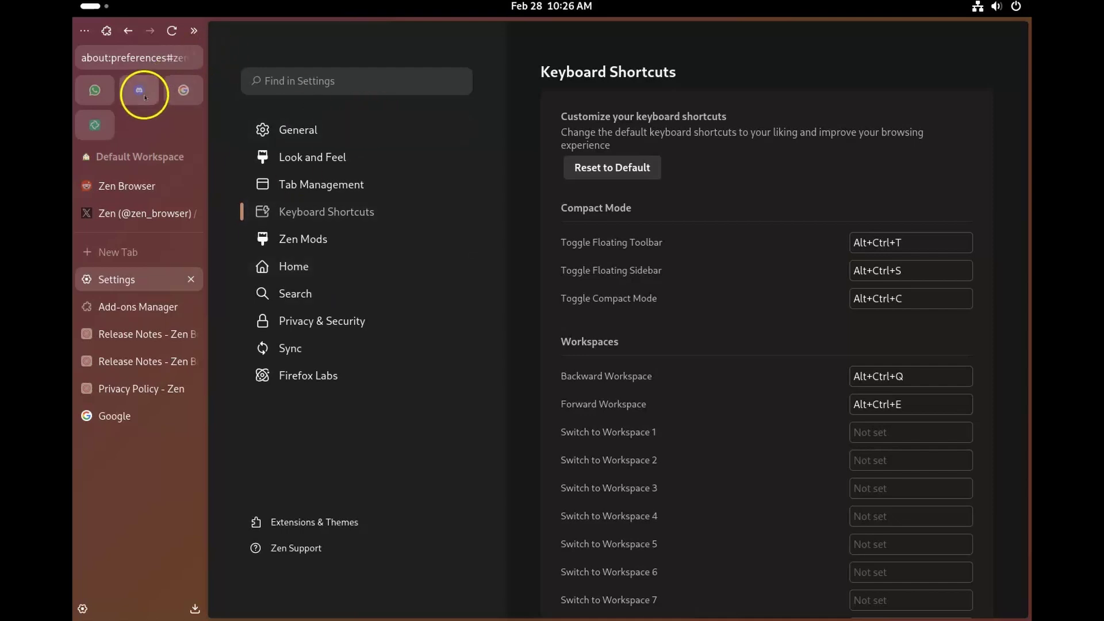
Switch back to the Google pinned tab showing the Google homepage.
left_click(133, 58)
left_click(236, 420)
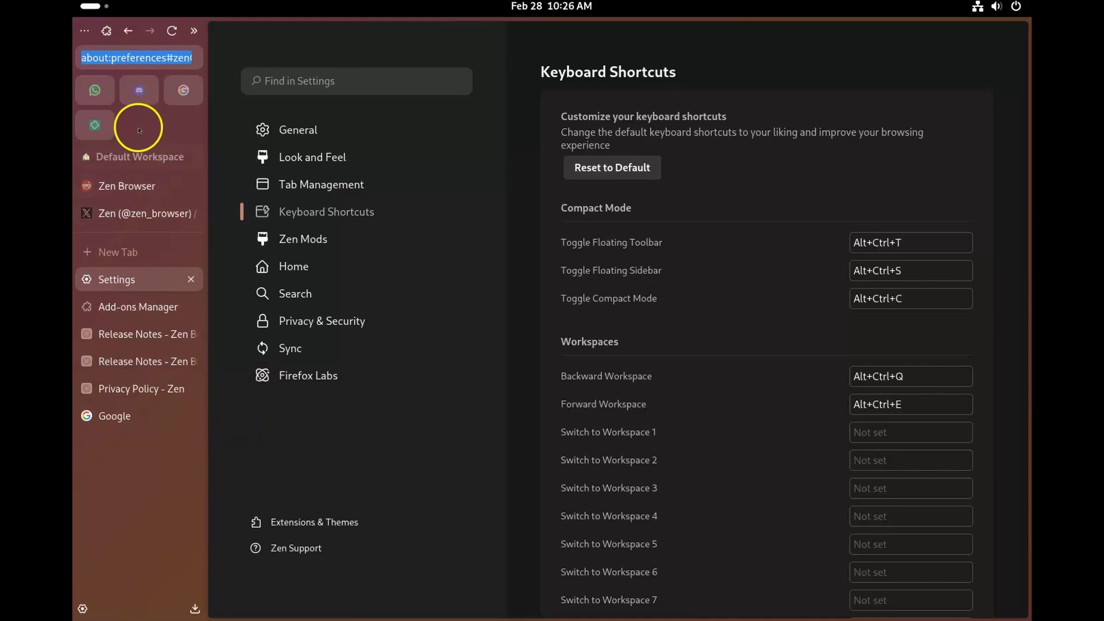
left_click(185, 93)
left_click(259, 151)
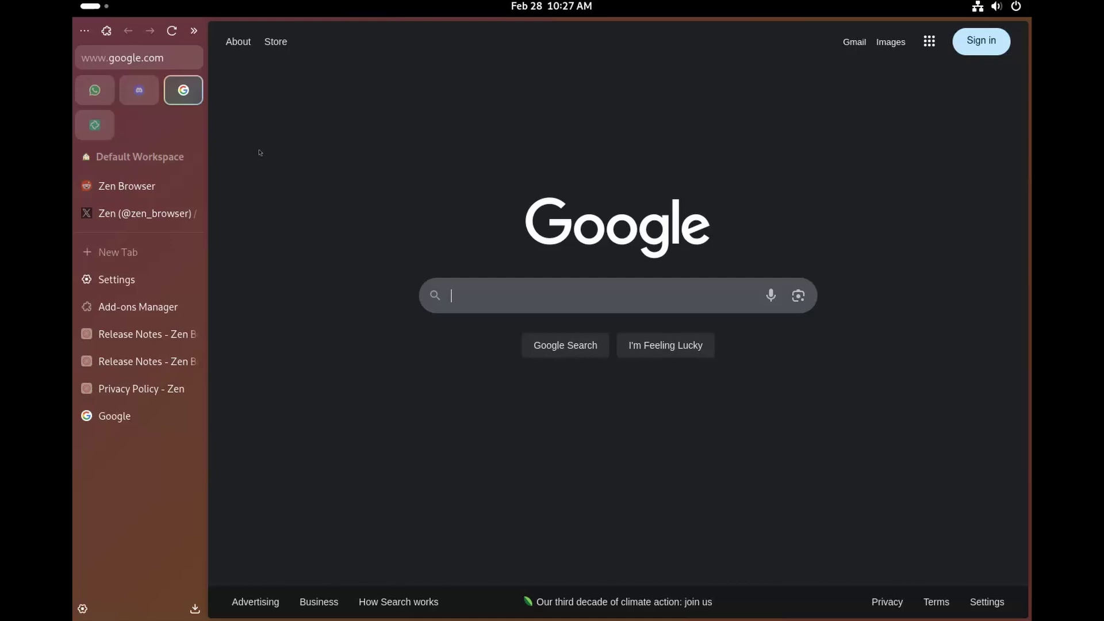
left_click(278, 119)
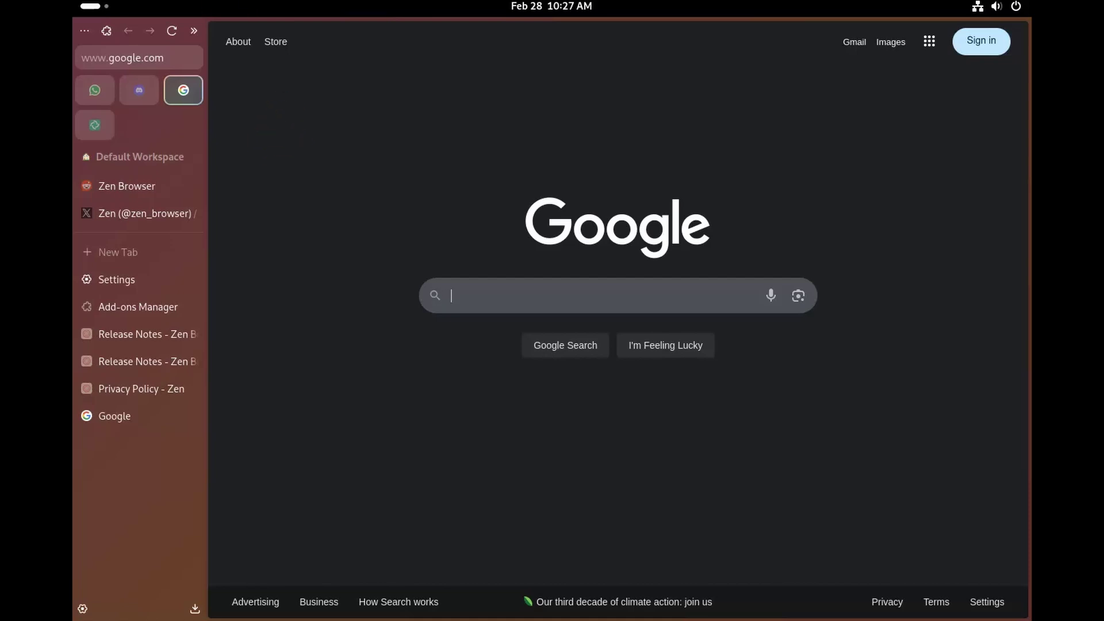